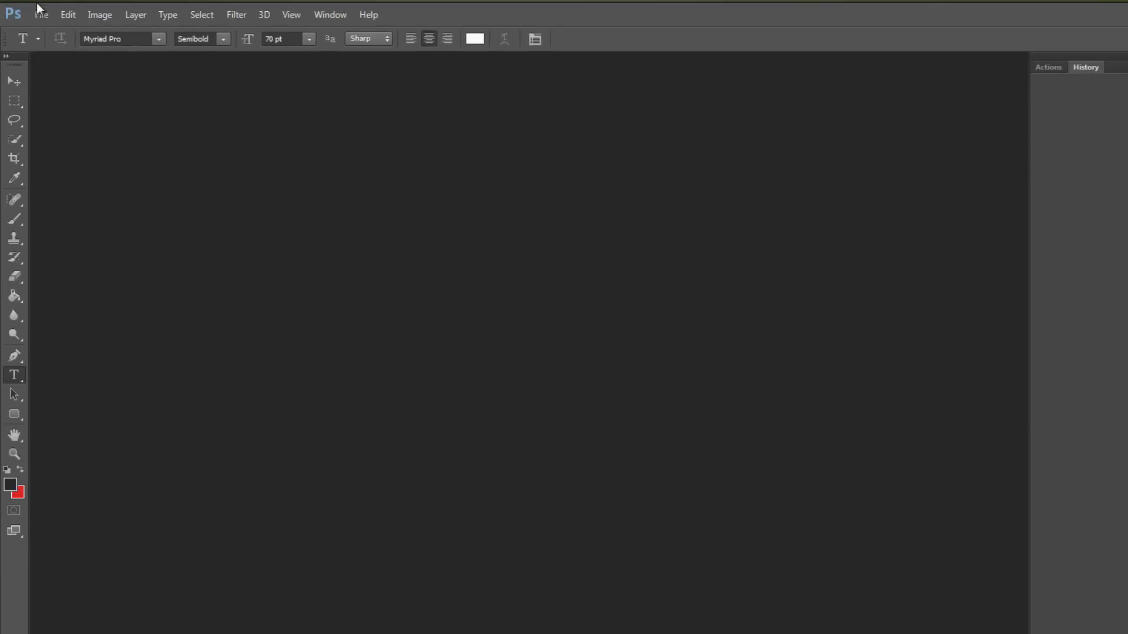
# Create a new 1100 × 320 pixel document with a Transparent background
pyautogui.click(40, 13)
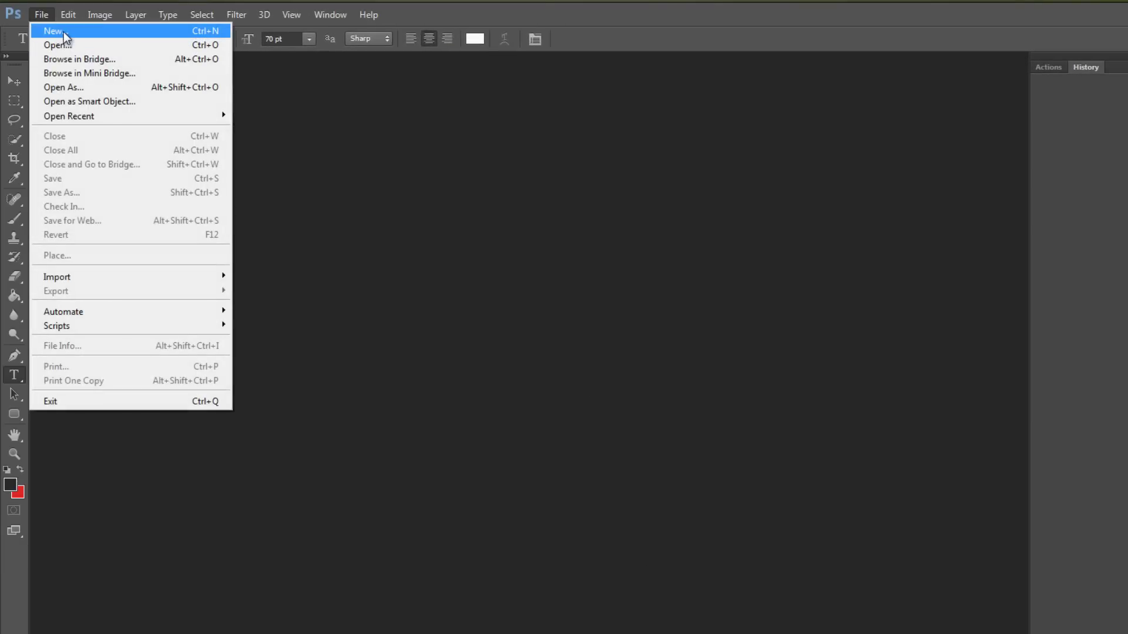
pyautogui.click(63, 32)
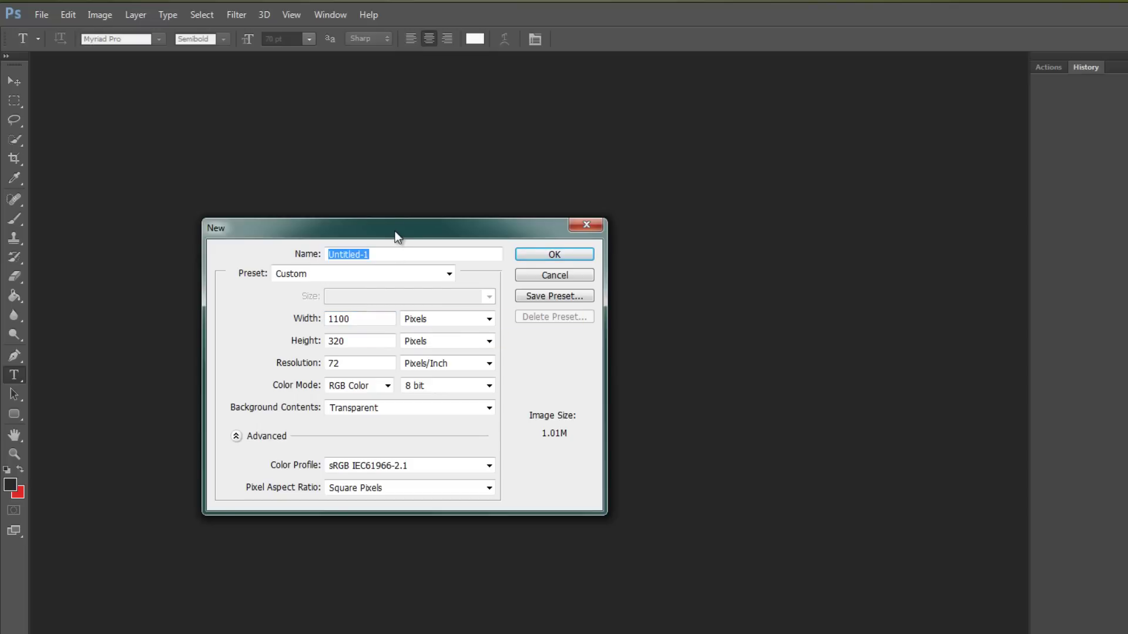
pyautogui.moveTo(395, 231)
pyautogui.mouseDown()
pyautogui.moveTo(397, 329)
pyautogui.moveTo(551, 400)
pyautogui.moveTo(844, 453)
pyautogui.mouseUp()
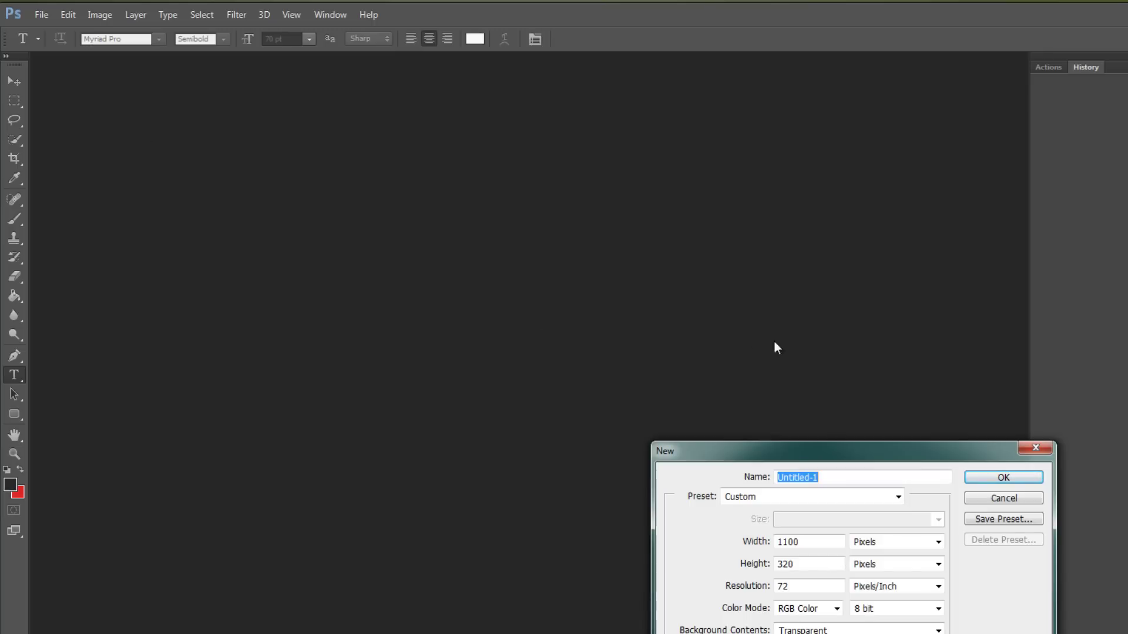
pyautogui.moveTo(865, 450)
pyautogui.mouseDown()
pyautogui.moveTo(589, 345)
pyautogui.moveTo(554, 358)
pyautogui.moveTo(458, 347)
pyautogui.moveTo(452, 271)
pyautogui.mouseUp()
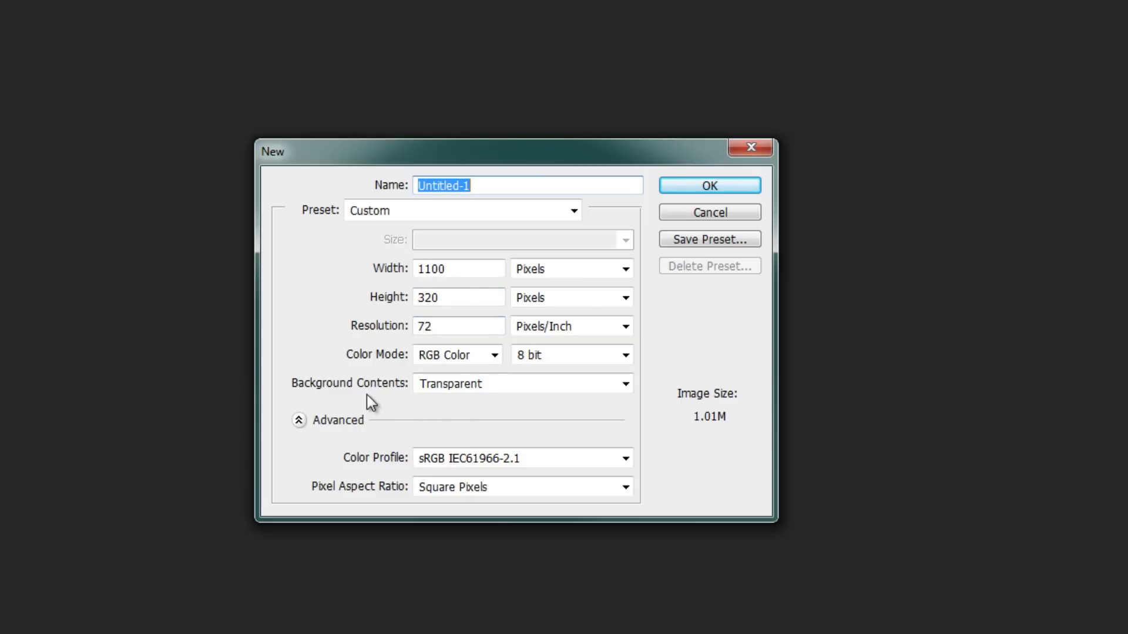
pyautogui.click(626, 383)
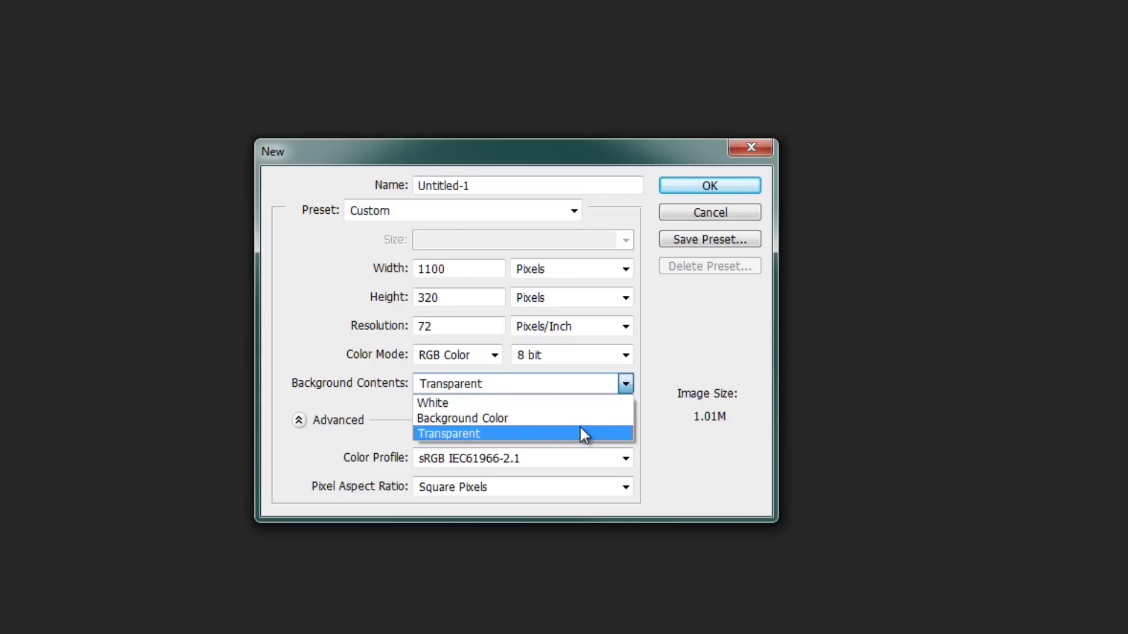
pyautogui.click(486, 435)
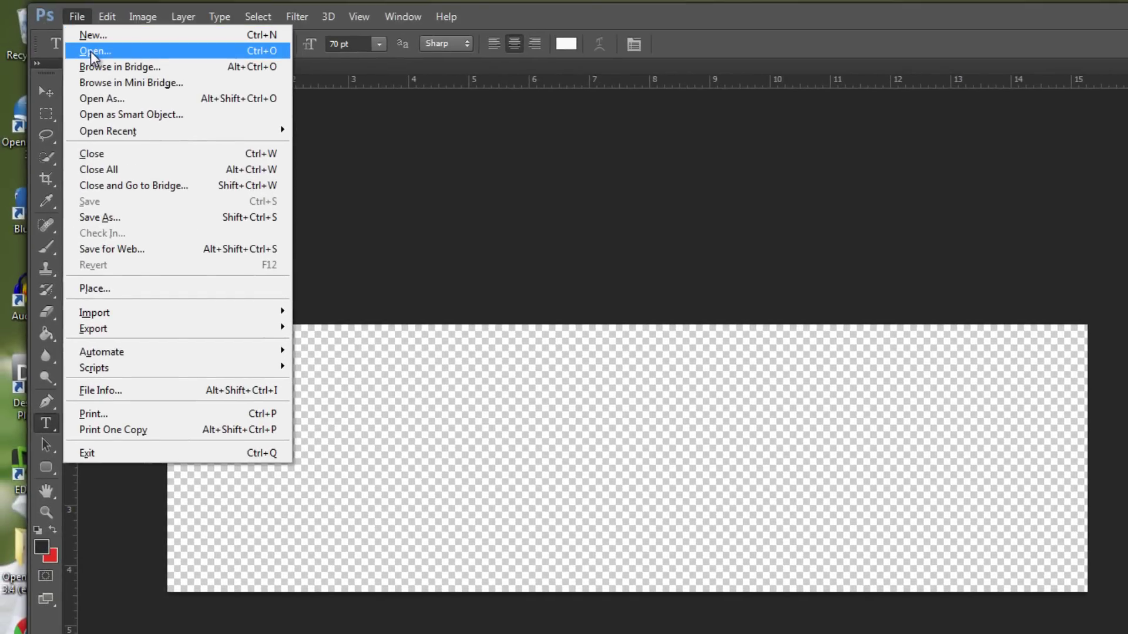
# Open the sunset temple photo Burma090879.jpg from the Slideshow Pics folder
pyautogui.click(93, 54)
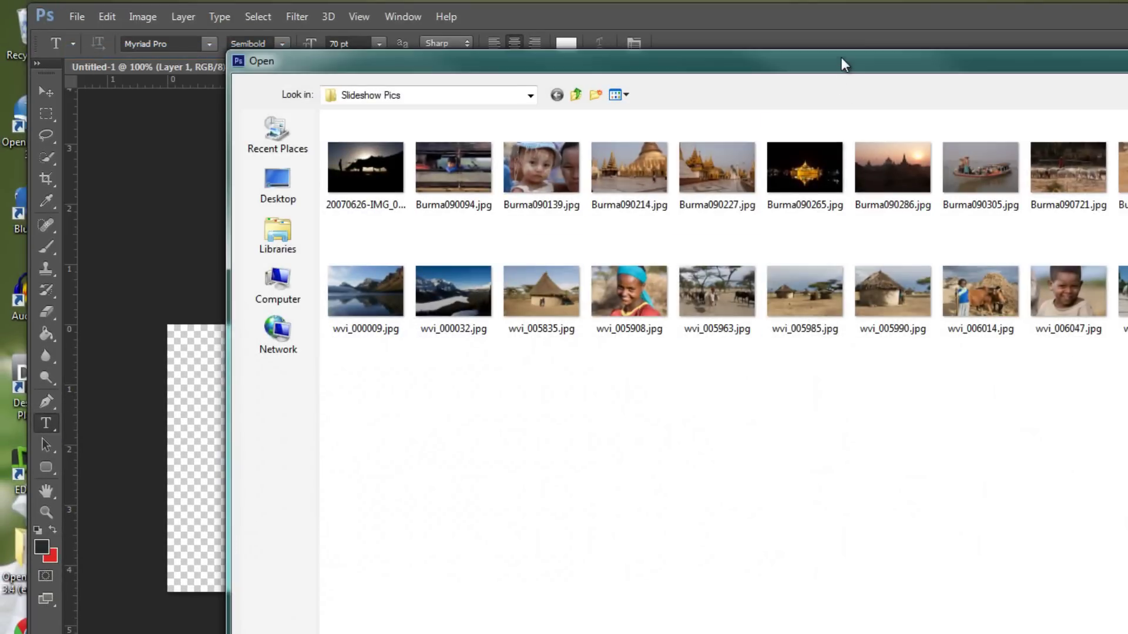
pyautogui.moveTo(844, 64); pyautogui.dragTo(745, 152)
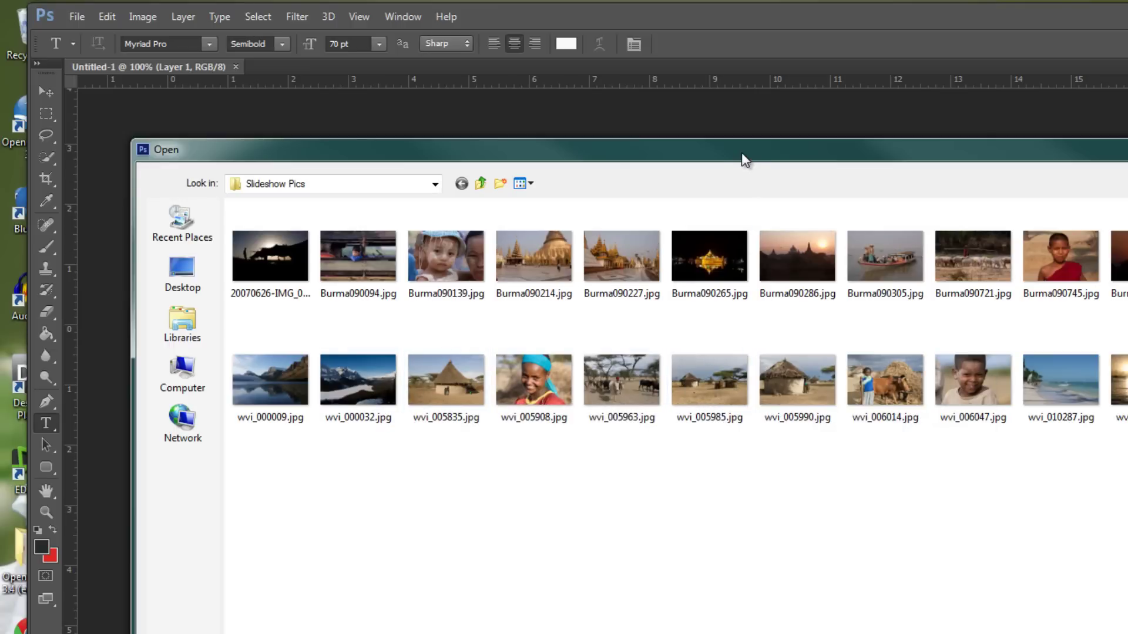
pyautogui.moveTo(742, 162); pyautogui.dragTo(1098, 192)
pyautogui.moveTo(529, 180)
pyautogui.mouseDown()
pyautogui.moveTo(1127, 180)
pyautogui.moveTo(916, 168)
pyautogui.mouseUp()
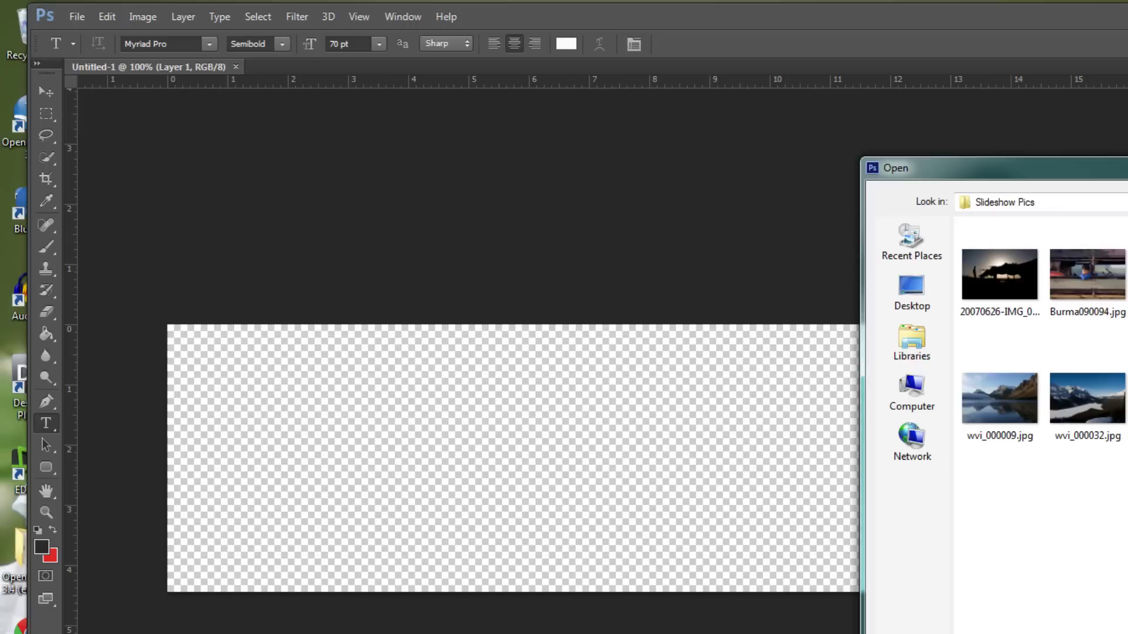
pyautogui.moveTo(916, 168)
pyautogui.mouseDown()
pyautogui.moveTo(830, 167)
pyautogui.moveTo(872, 167)
pyautogui.mouseUp()
pyautogui.moveTo(1127, 167)
pyautogui.mouseDown()
pyautogui.moveTo(1075, 184)
pyautogui.moveTo(925, 184)
pyautogui.mouseUp()
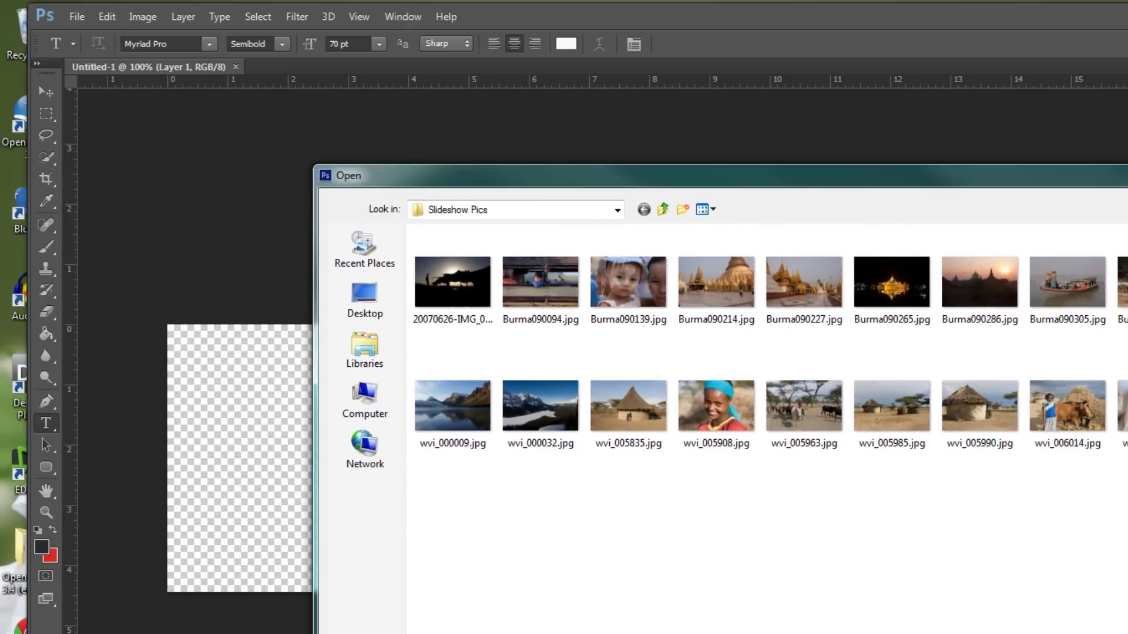
pyautogui.press('Return')
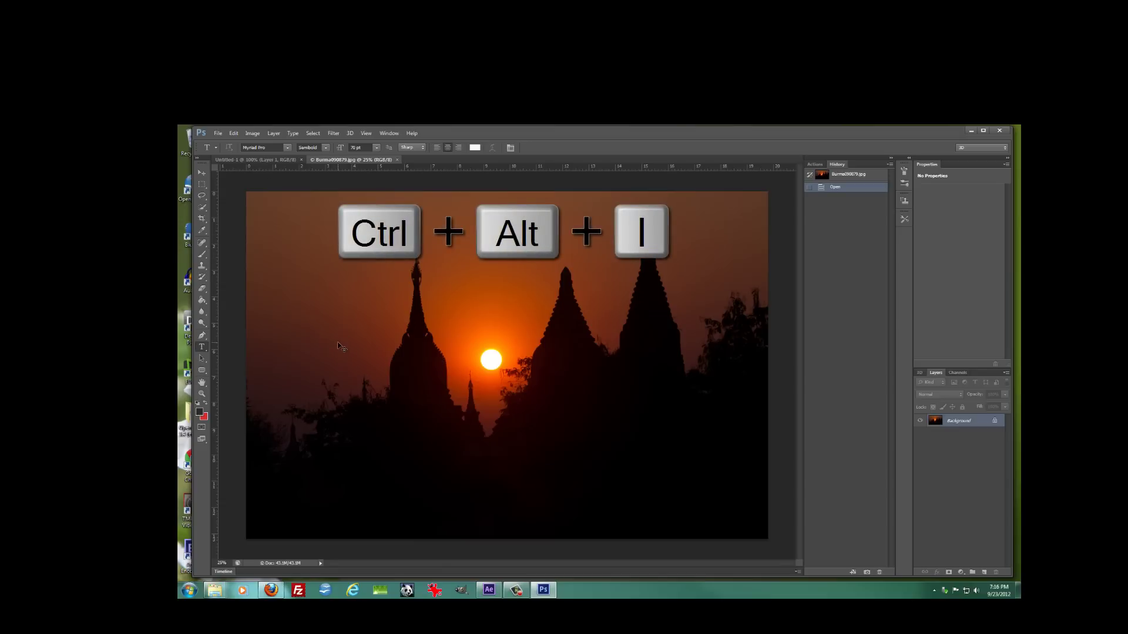
# Resize the sunset photo to 1500 pixels wide (1500 × 1000) in Image Size
pyautogui.hotkey('ctrl', 'alt', 'i')
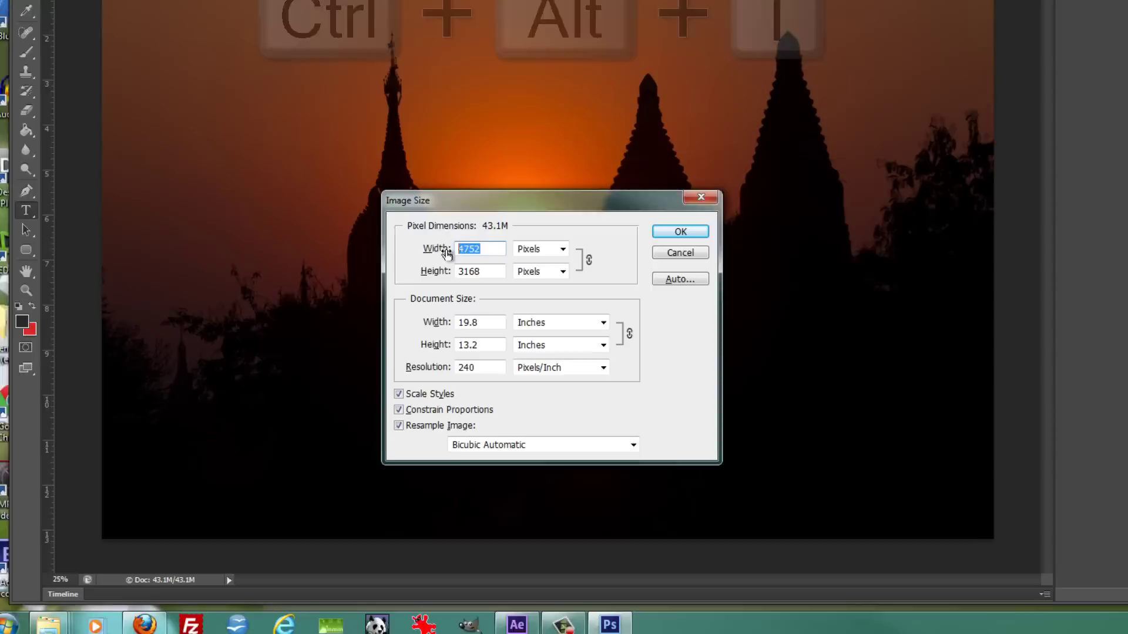
pyautogui.write('15')
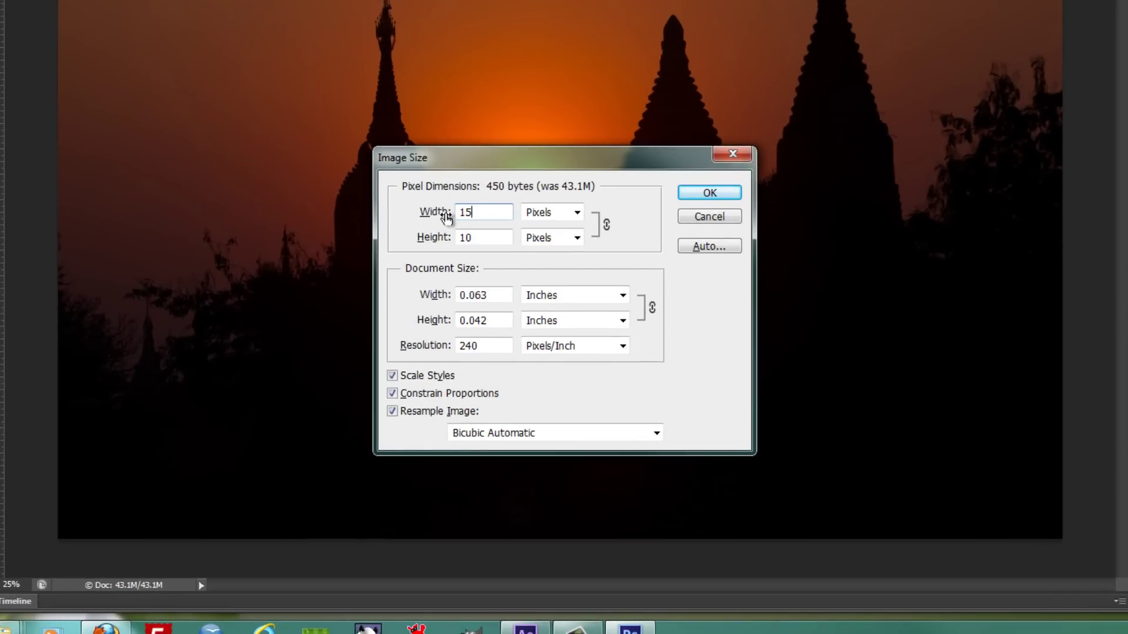
pyautogui.write('00')
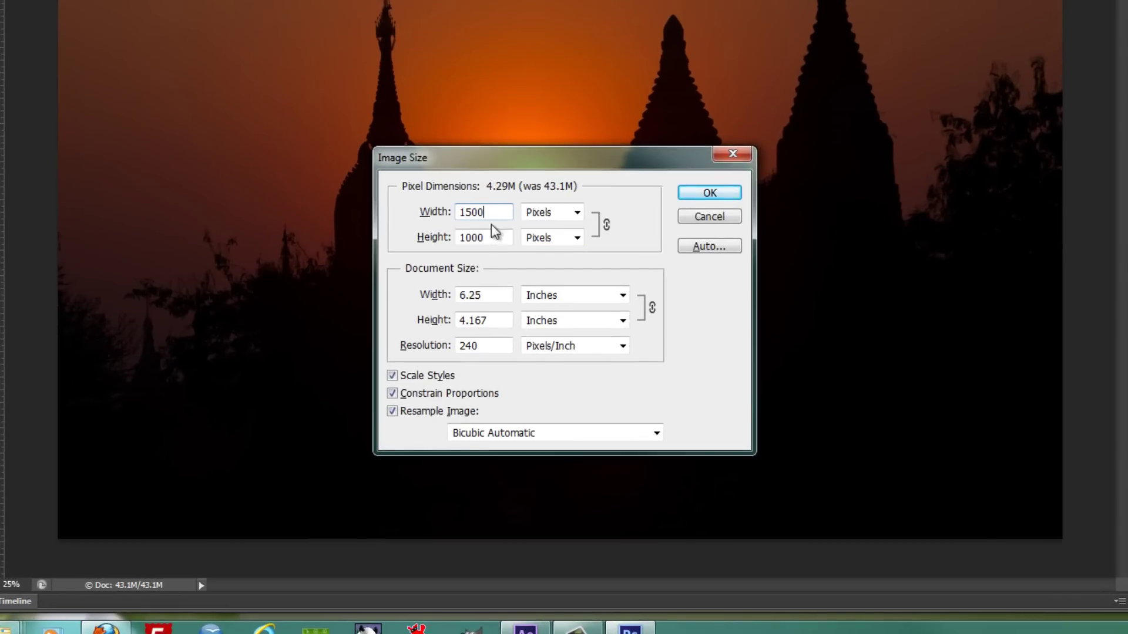
pyautogui.click(712, 193)
# Copy the entire sunset photo and paste it as a new layer into Untitled-1
pyautogui.hotkey('ctrl', 'a')
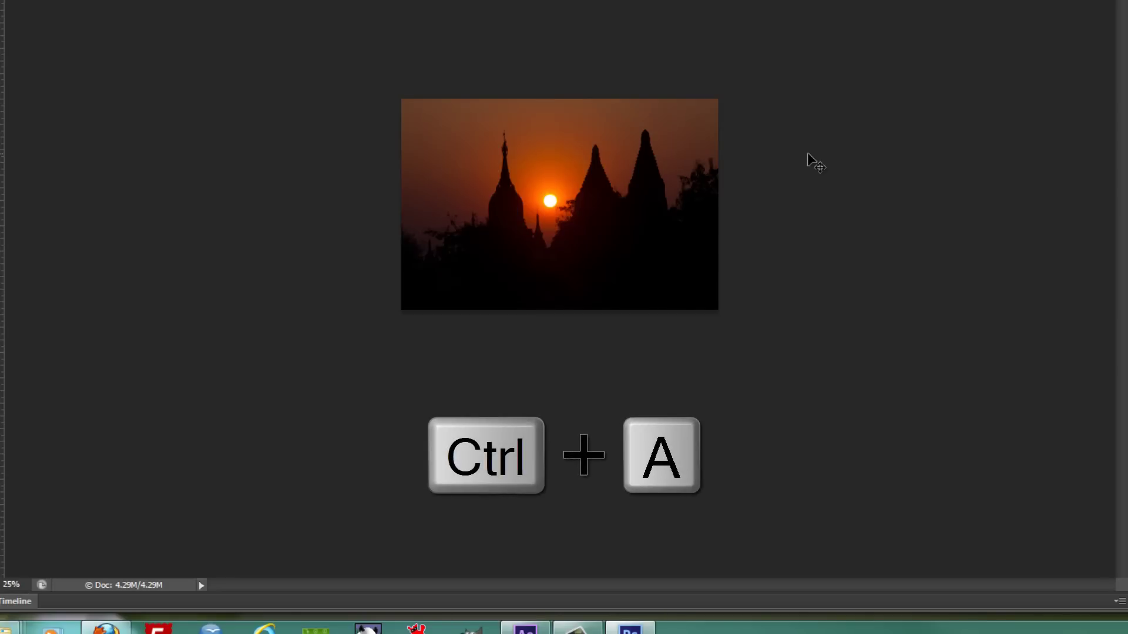
pyautogui.hotkey('ctrl', 'a')
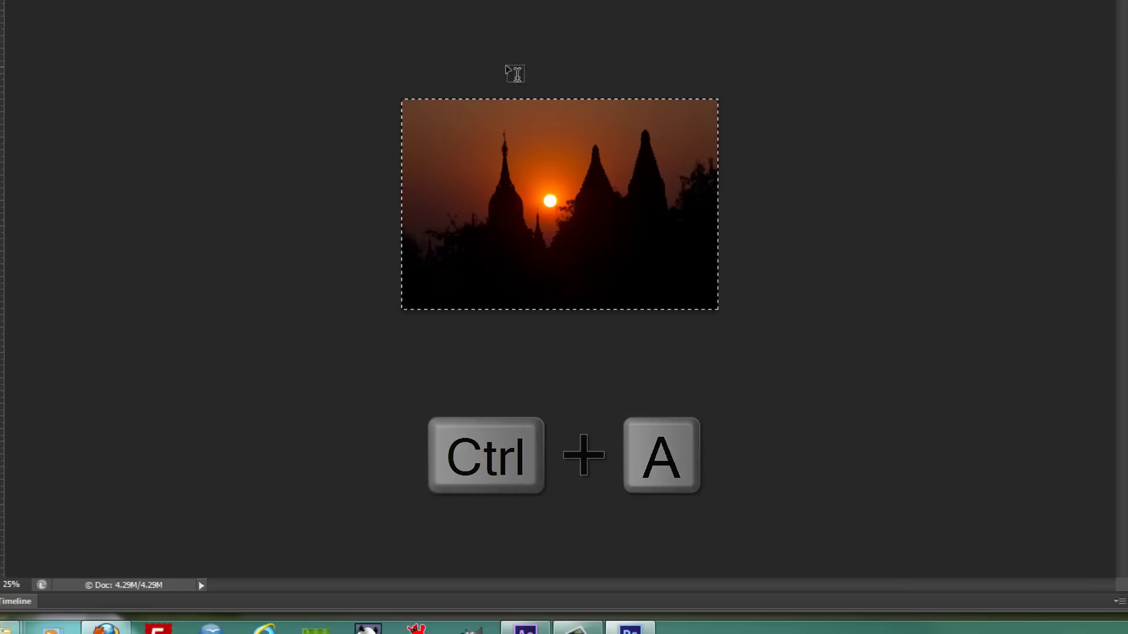
pyautogui.hotkey('ctrl', 'c')
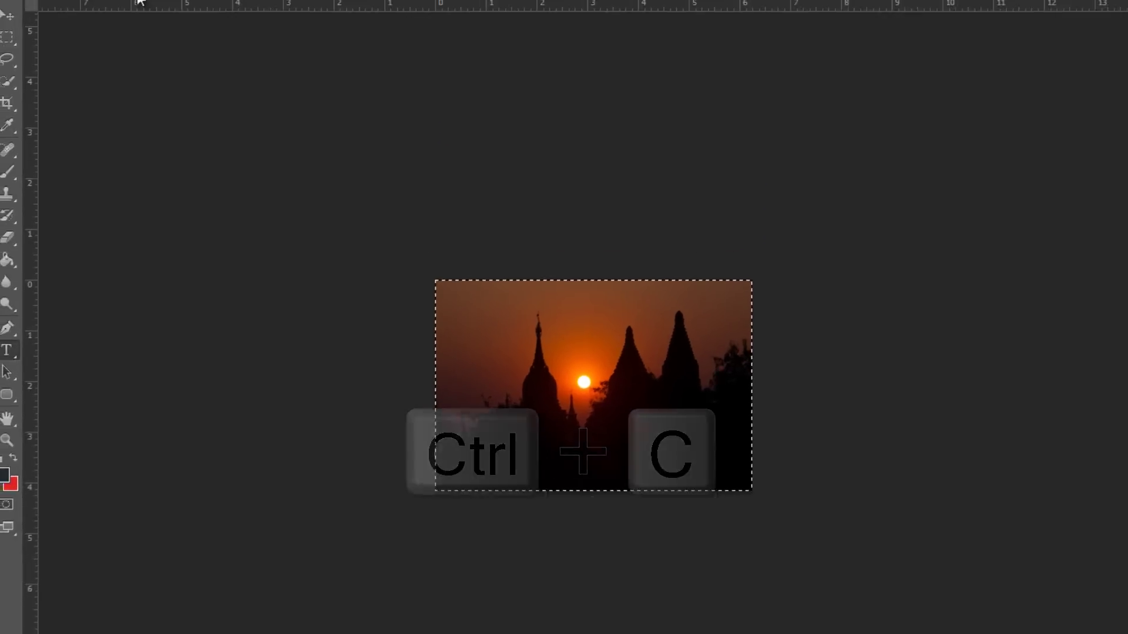
pyautogui.click(151, 69)
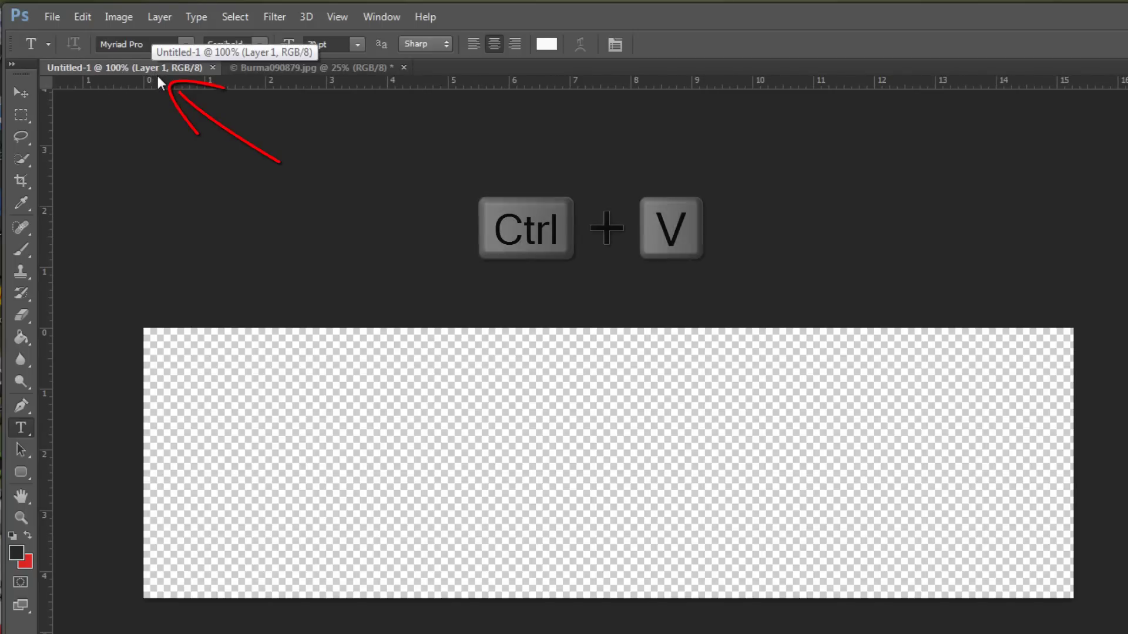
pyautogui.hotkey('ctrl', 'v')
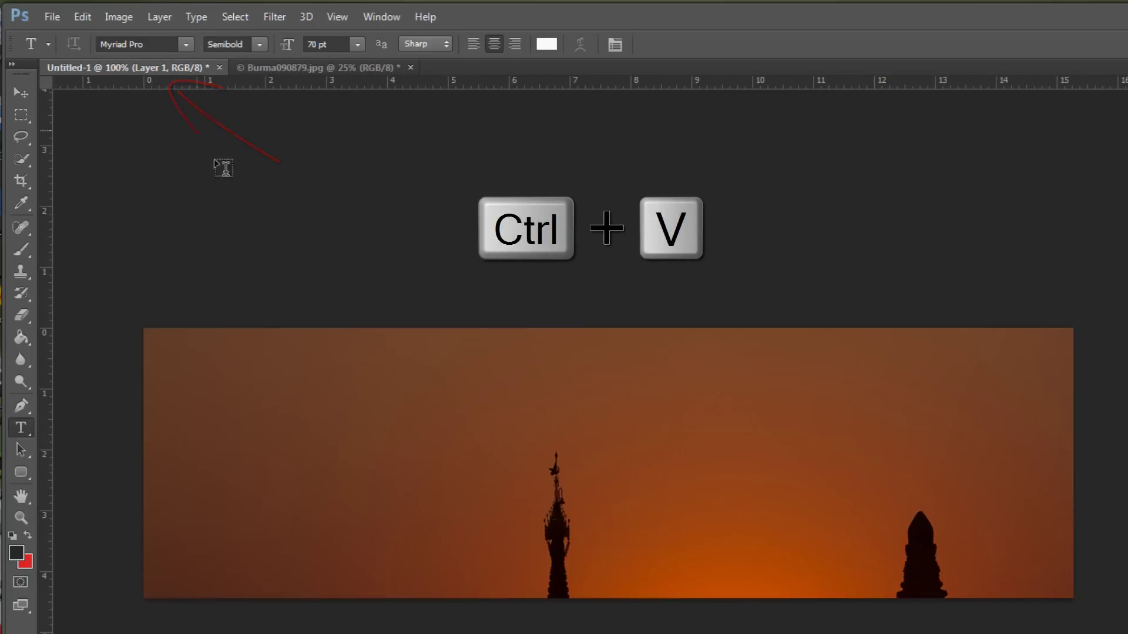
pyautogui.press('v')
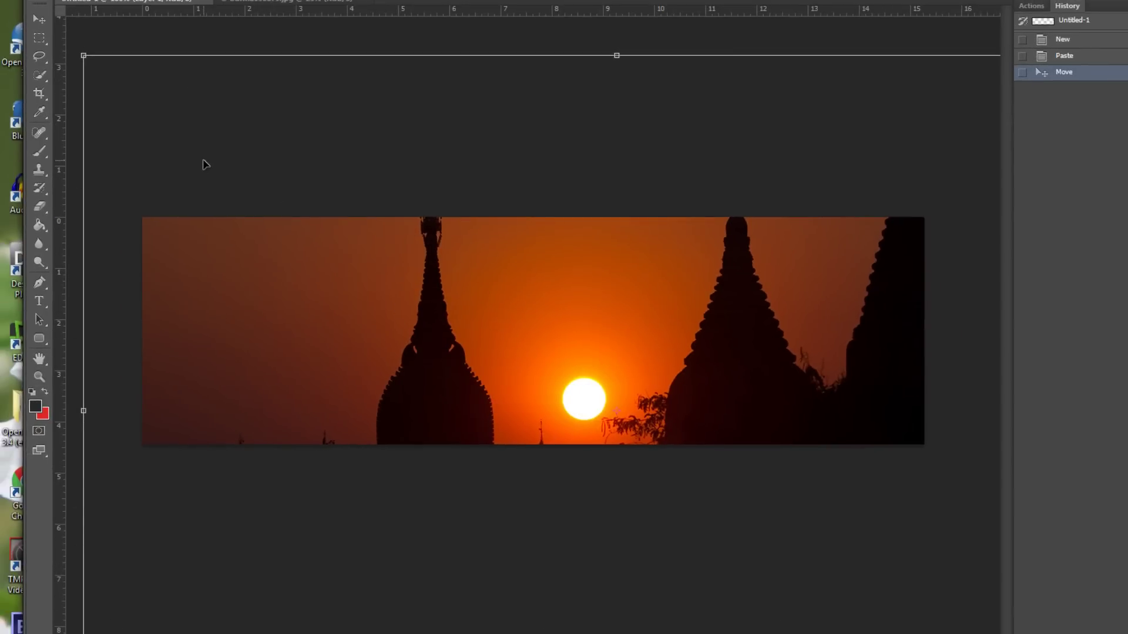
# Move the sunset layer around the banner and shrink it slightly from a corner
pyautogui.moveTo(307, 266)
pyautogui.mouseDown()
pyautogui.moveTo(326, 428)
pyautogui.moveTo(331, 312)
pyautogui.moveTo(331, 343)
pyautogui.mouseUp()
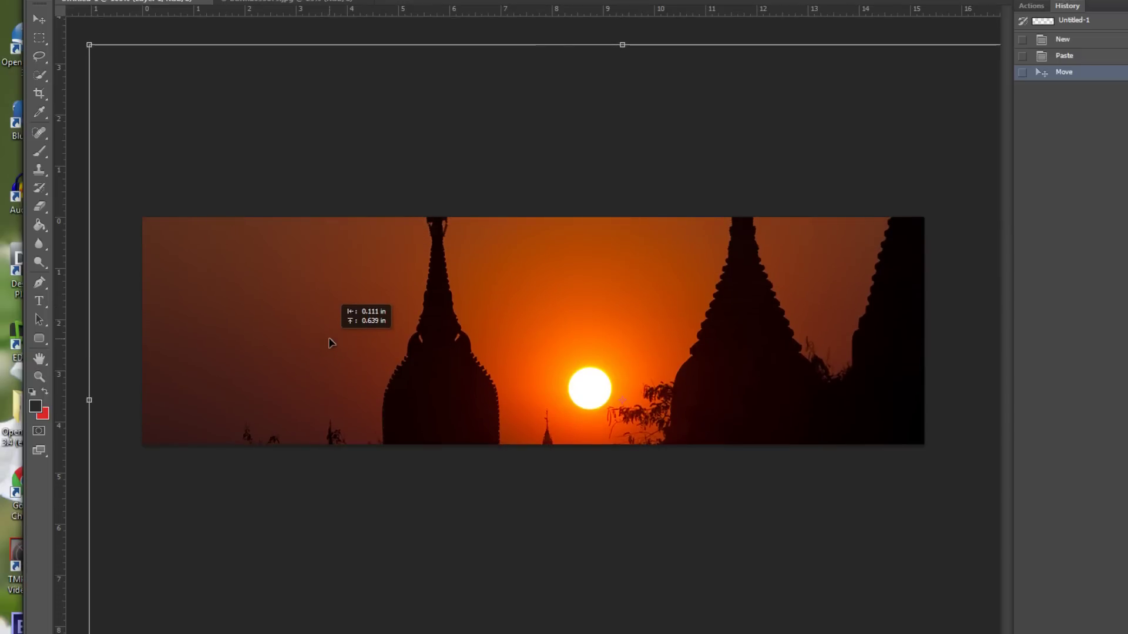
pyautogui.moveTo(330, 343); pyautogui.dragTo(331, 343)
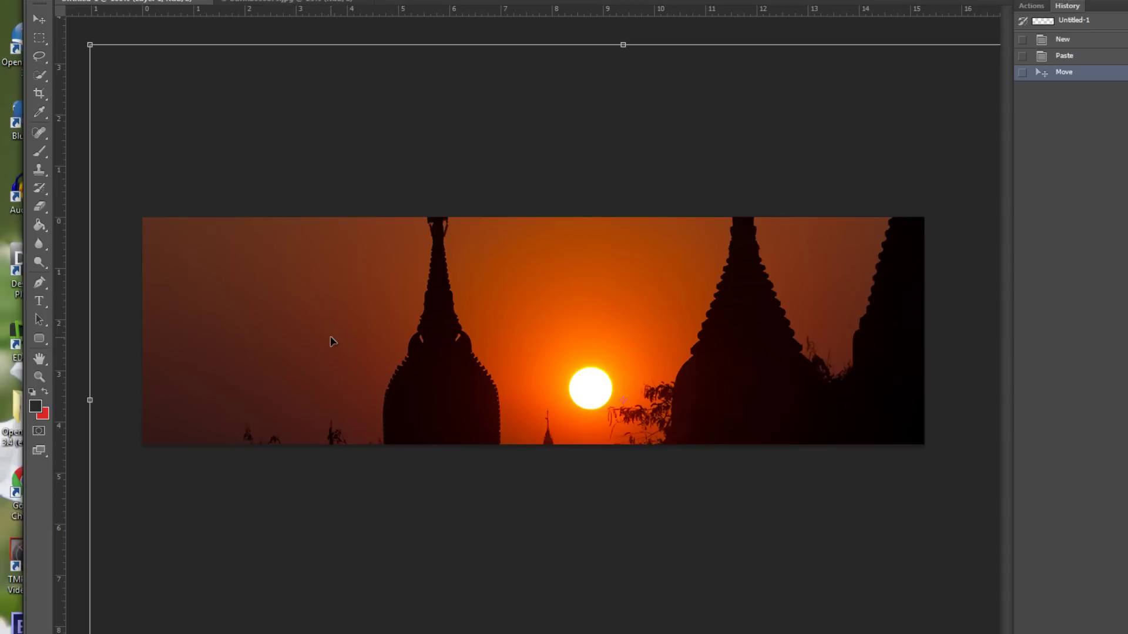
pyautogui.moveTo(276, 300)
pyautogui.mouseDown()
pyautogui.moveTo(254, 164)
pyautogui.moveTo(273, 303)
pyautogui.mouseUp()
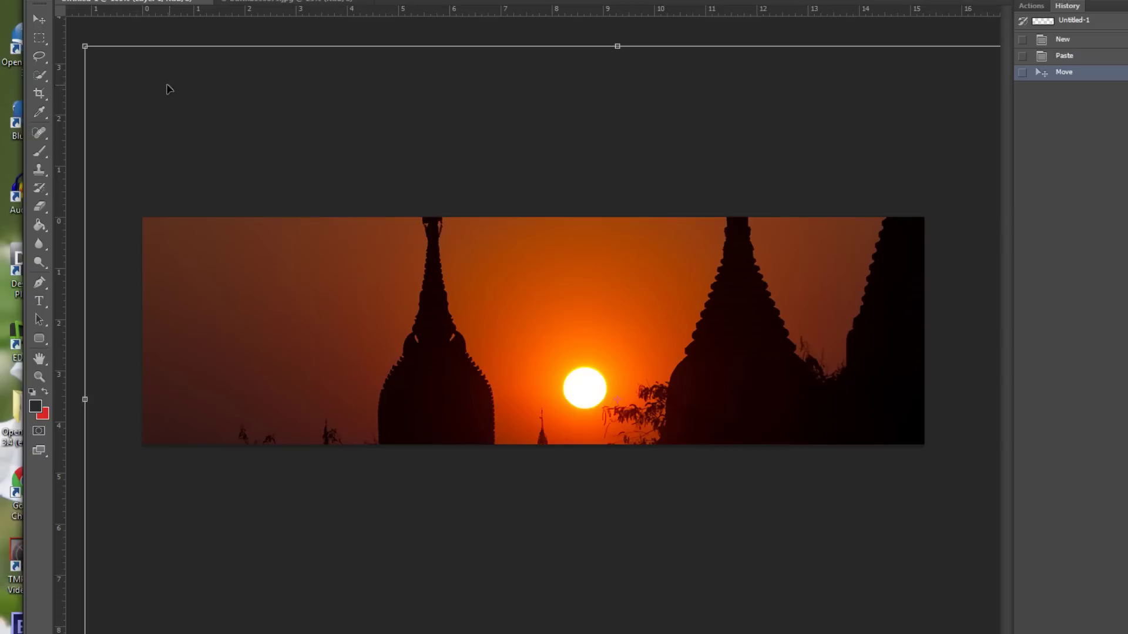
pyautogui.moveTo(85, 47)
pyautogui.mouseDown()
pyautogui.moveTo(178, 74)
pyautogui.moveTo(509, 113)
pyautogui.moveTo(608, 63)
pyautogui.moveTo(763, 223)
pyautogui.moveTo(941, 373)
pyautogui.moveTo(646, 235)
pyautogui.moveTo(367, 52)
pyautogui.moveTo(121, 86)
pyautogui.moveTo(50, 83)
pyautogui.moveTo(127, 344)
pyautogui.moveTo(646, 176)
pyautogui.moveTo(735, 175)
pyautogui.moveTo(719, 174)
pyautogui.mouseUp()
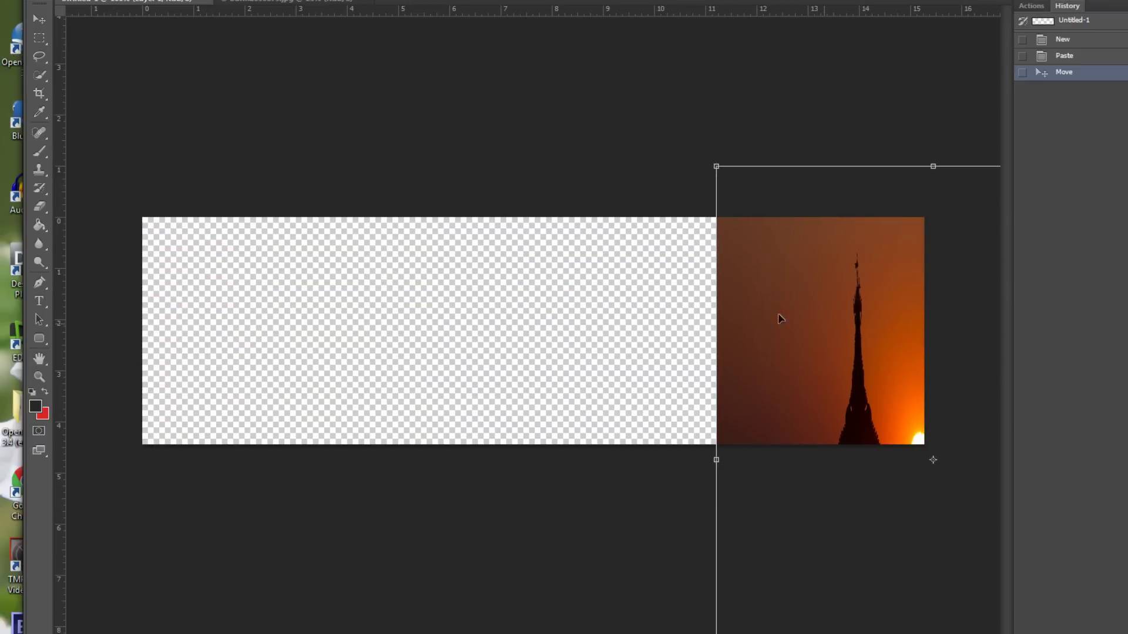
# Commit the shrunken transform, then undo it to restore the full-size sunset layer
pyautogui.moveTo(780, 319)
pyautogui.mouseDown()
pyautogui.moveTo(455, 199)
pyautogui.moveTo(444, 177)
pyautogui.mouseUp()
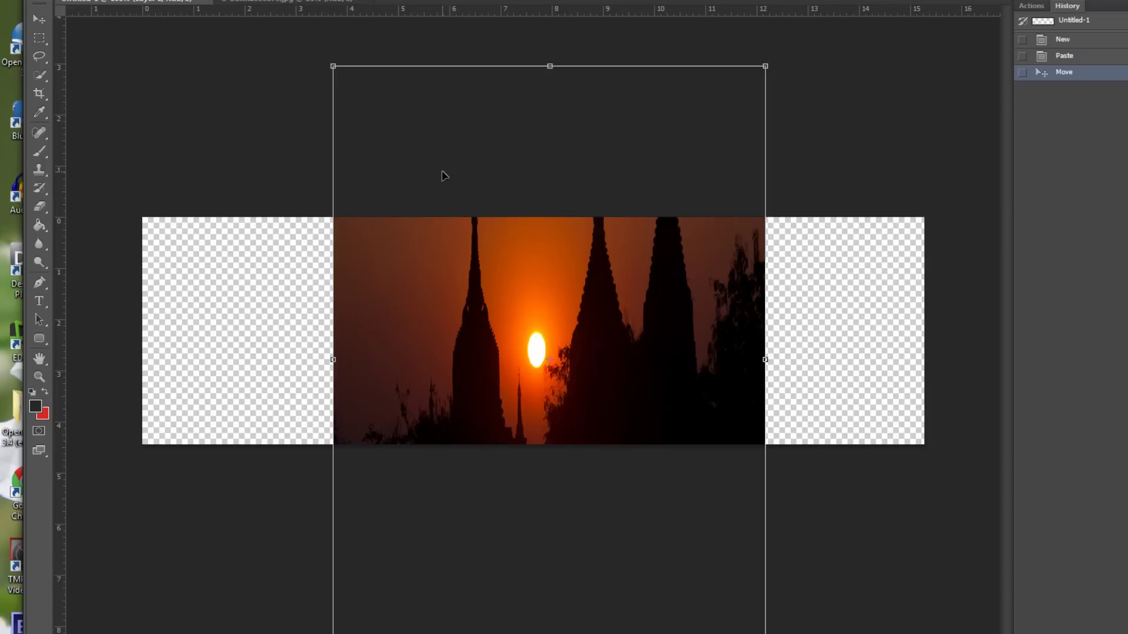
pyautogui.press('Return')
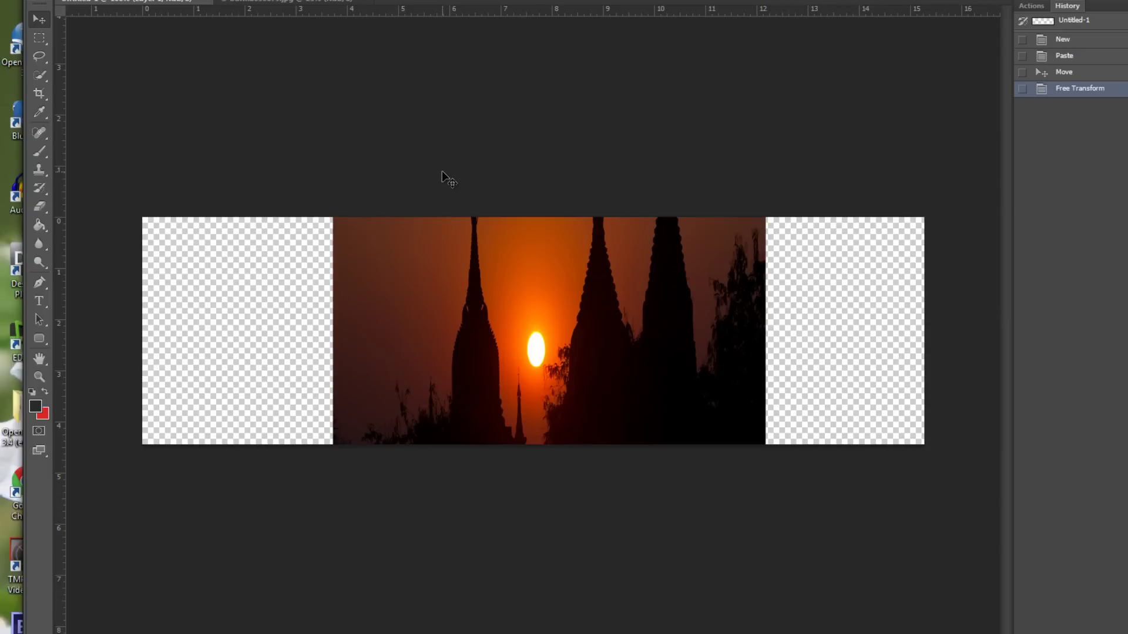
pyautogui.hotkey('ctrl', 'z')
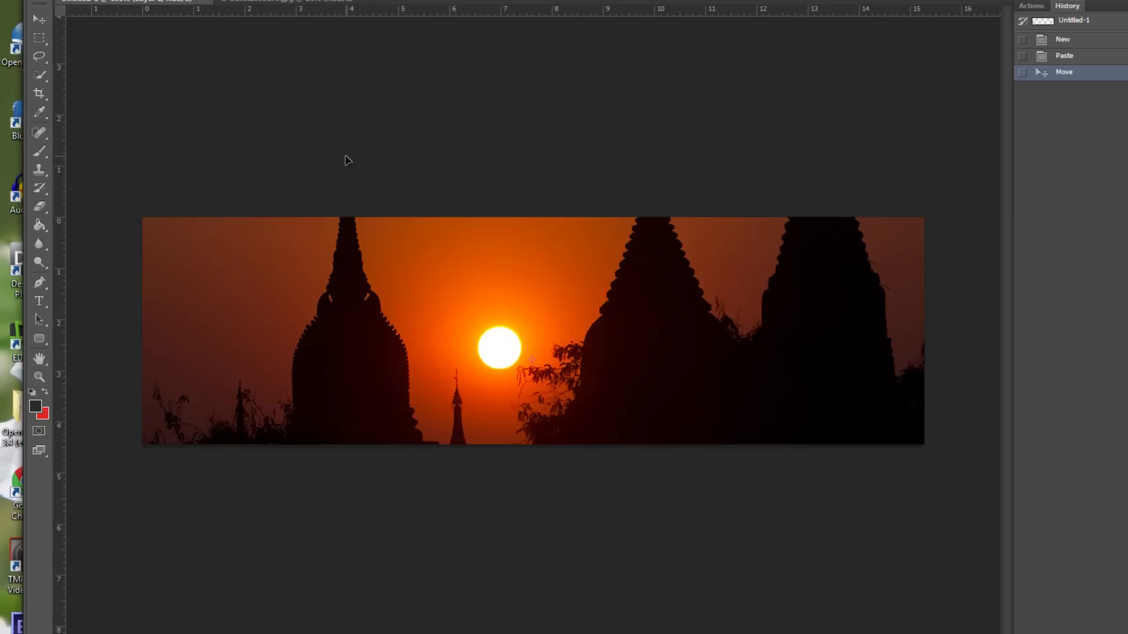
# Scale and reposition the sunset layer with Free Transform so it fills the banner
pyautogui.moveTo(240, 133); pyautogui.dragTo(330, 156)
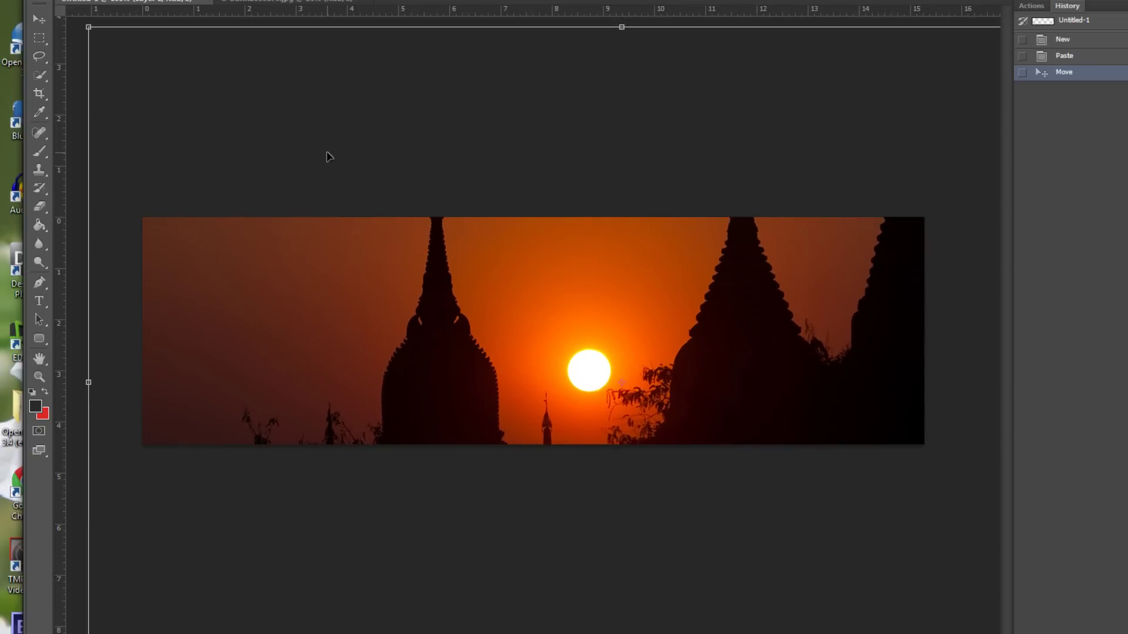
pyautogui.moveTo(88, 27); pyautogui.dragTo(267, 184)
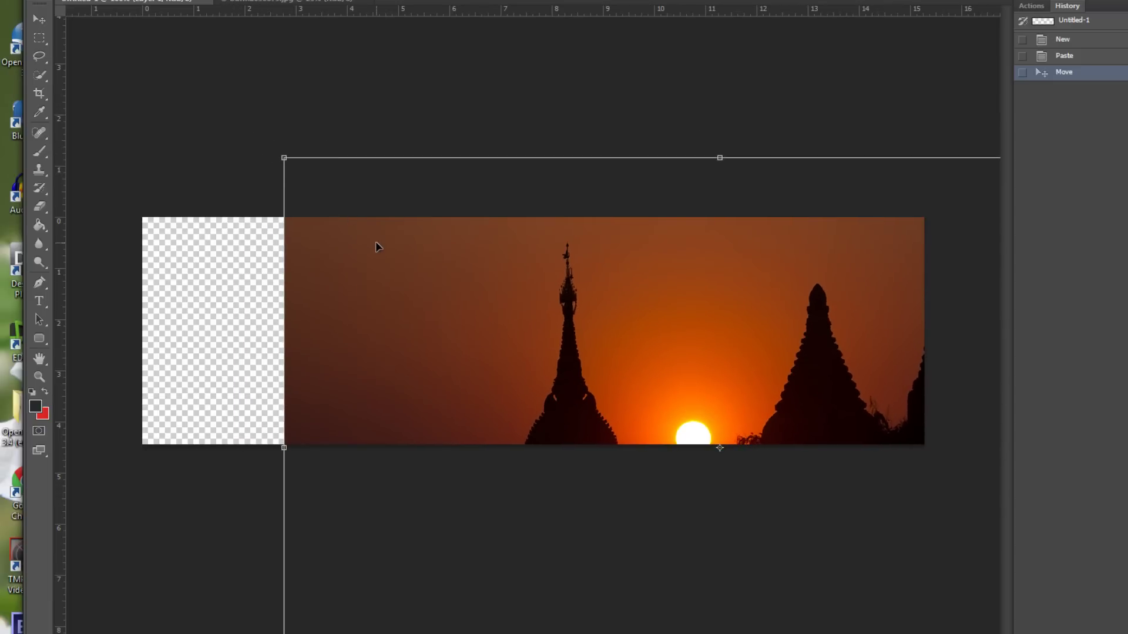
pyautogui.moveTo(382, 256)
pyautogui.mouseDown()
pyautogui.moveTo(206, 141)
pyautogui.moveTo(211, 161)
pyautogui.moveTo(185, 162)
pyautogui.moveTo(186, 205)
pyautogui.moveTo(191, 128)
pyautogui.mouseUp()
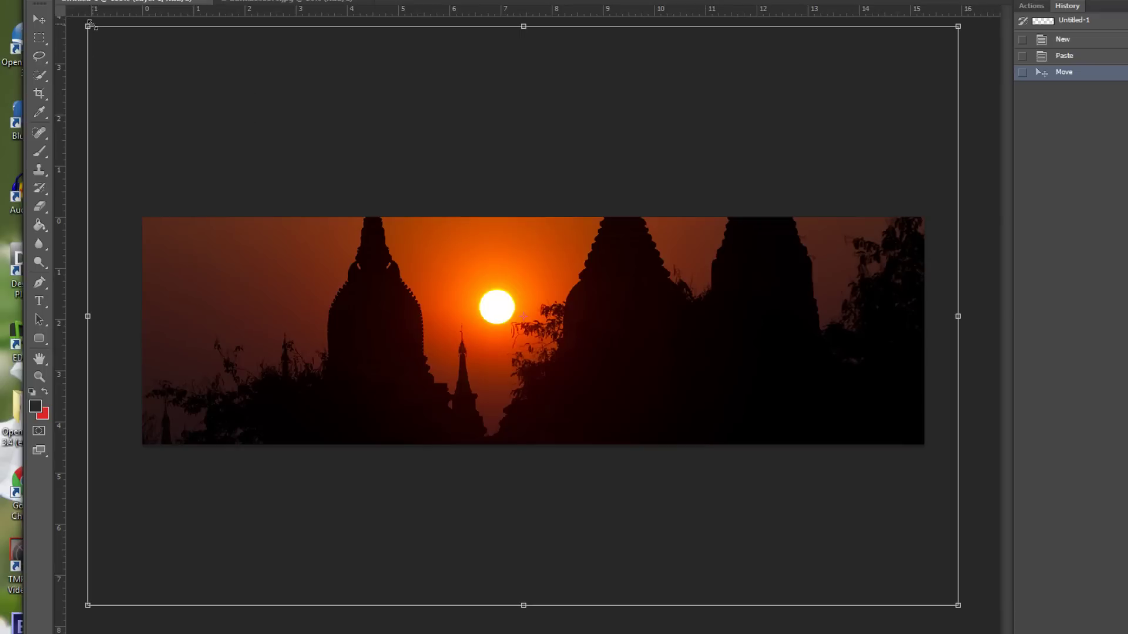
pyautogui.moveTo(88, 27); pyautogui.dragTo(115, 64)
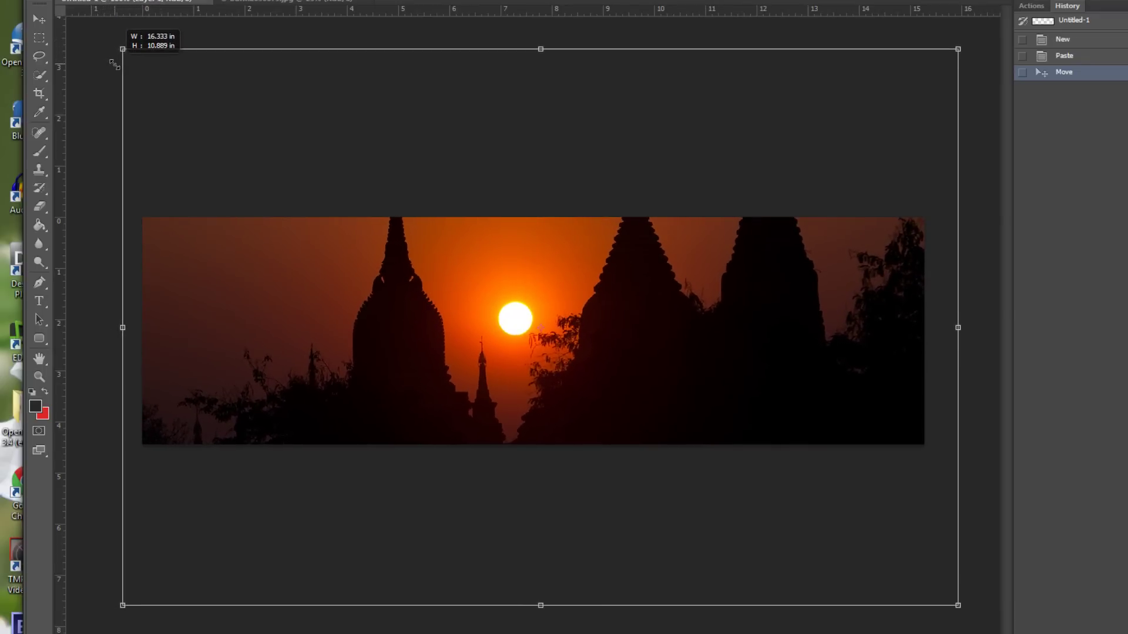
pyautogui.moveTo(365, 148); pyautogui.dragTo(340, 147)
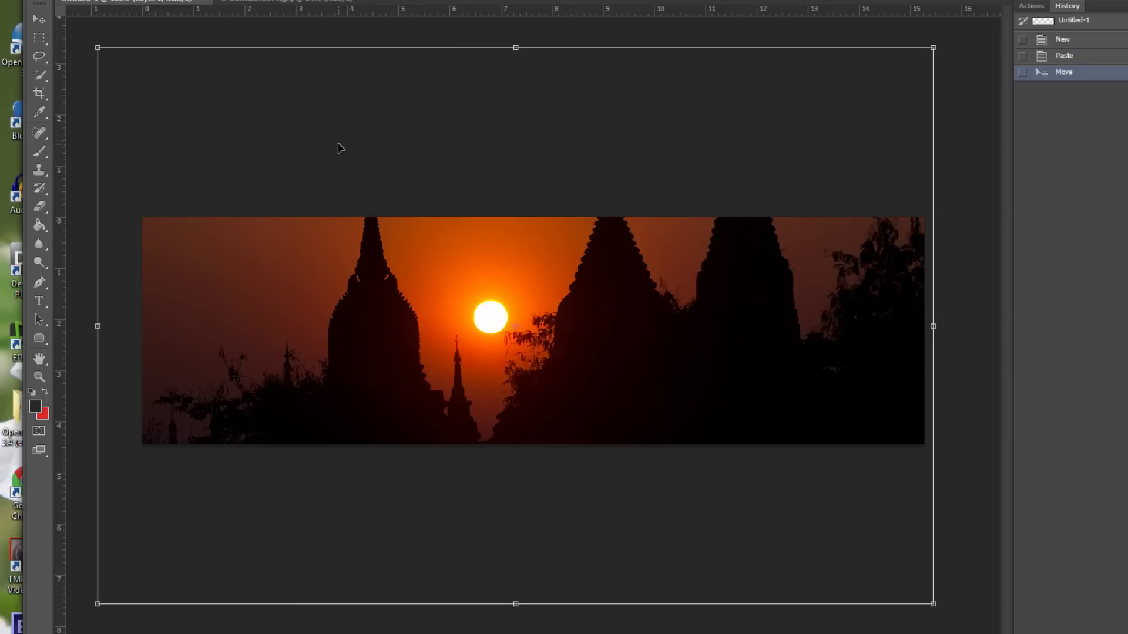
pyautogui.press('Return')
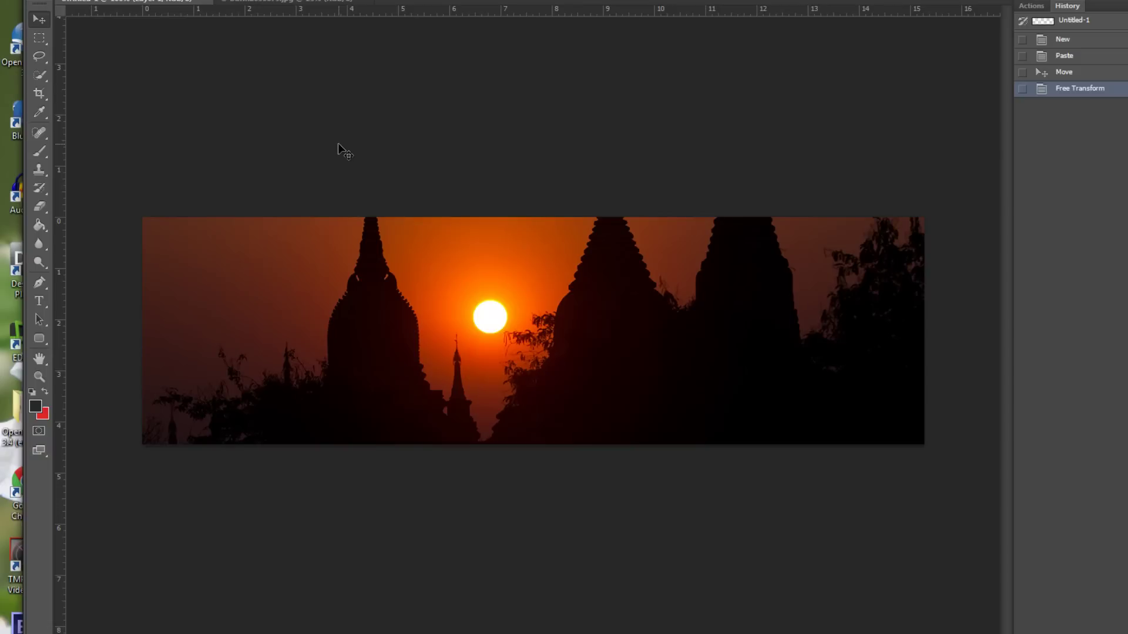
pyautogui.moveTo(338, 144); pyautogui.dragTo(339, 131)
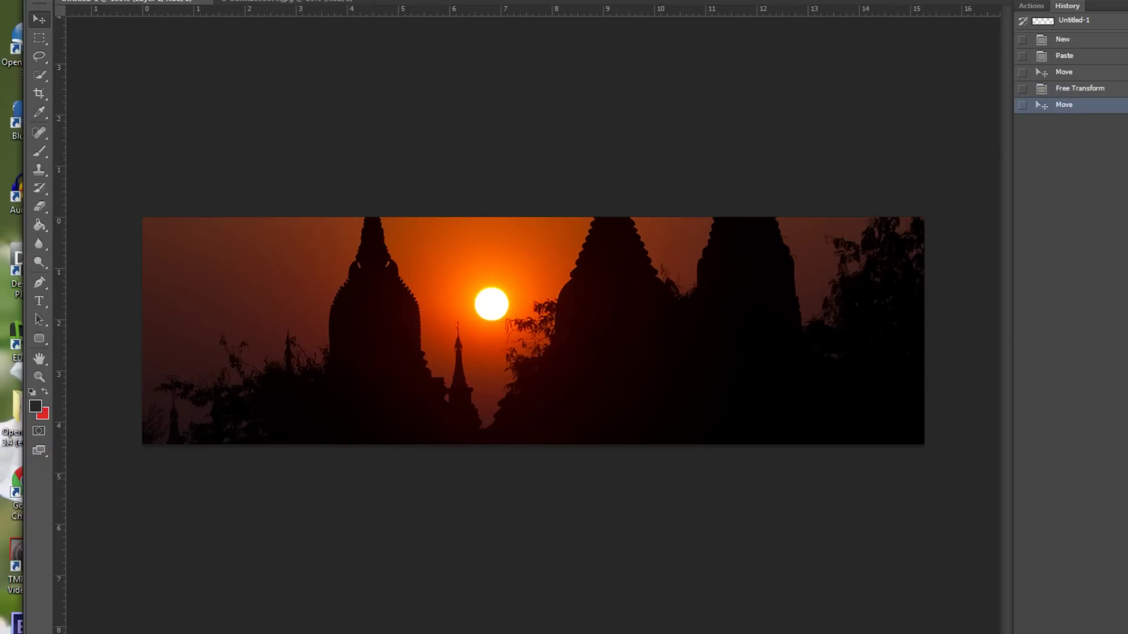
pyautogui.click(66, 2)
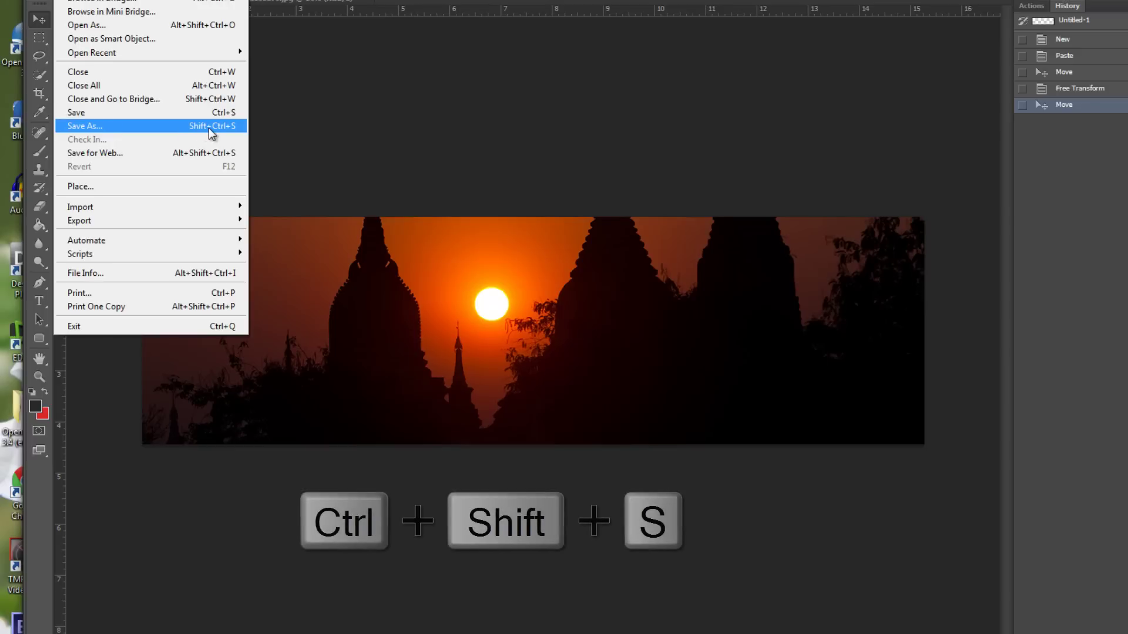
# Save the sunset banner in JPEG format as fpss001
pyautogui.click(398, 117)
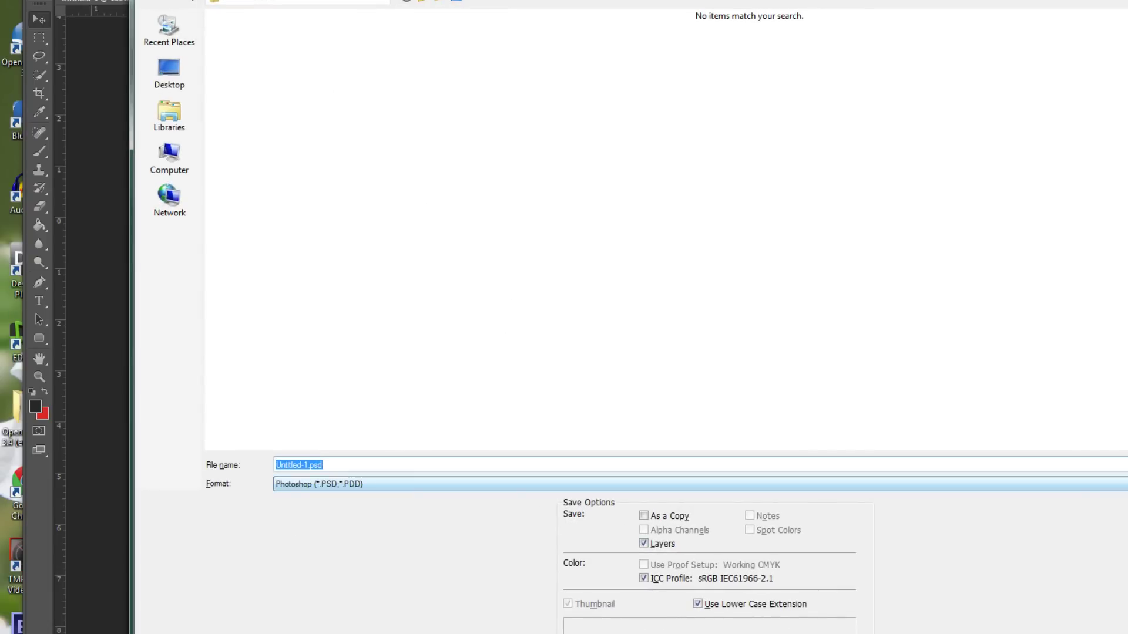
pyautogui.click(940, 484)
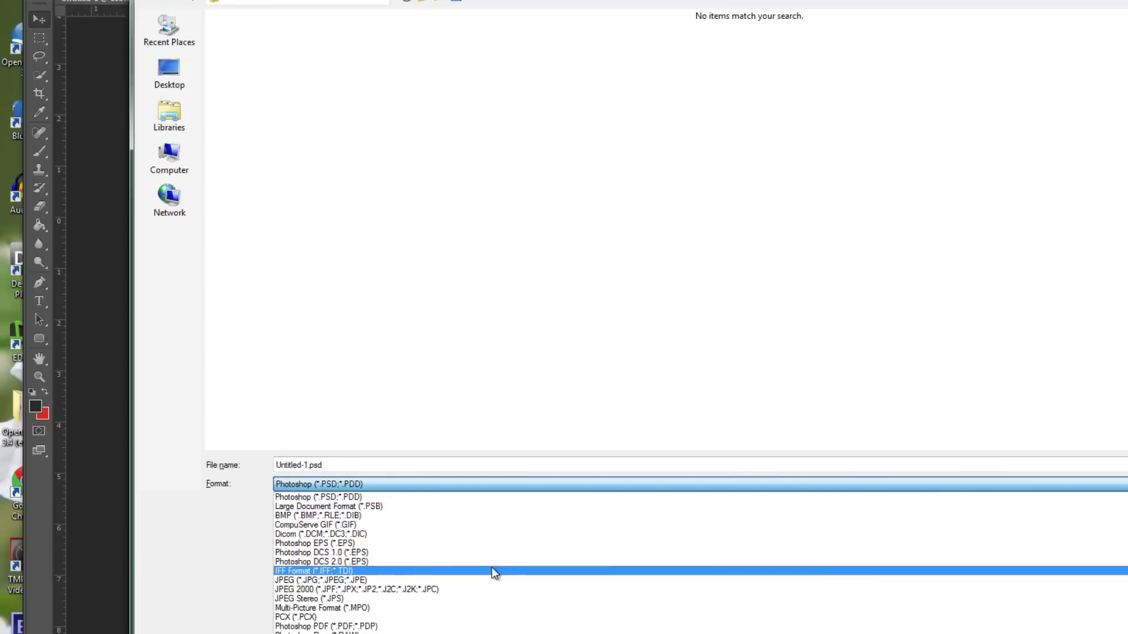
pyautogui.click(460, 580)
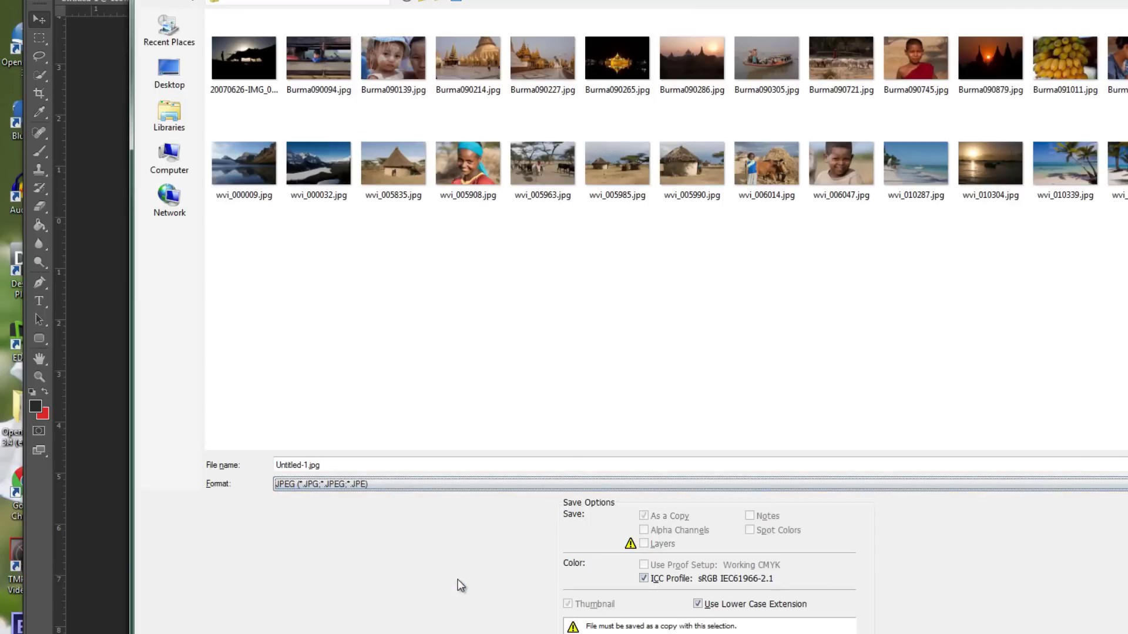
pyautogui.click(373, 465)
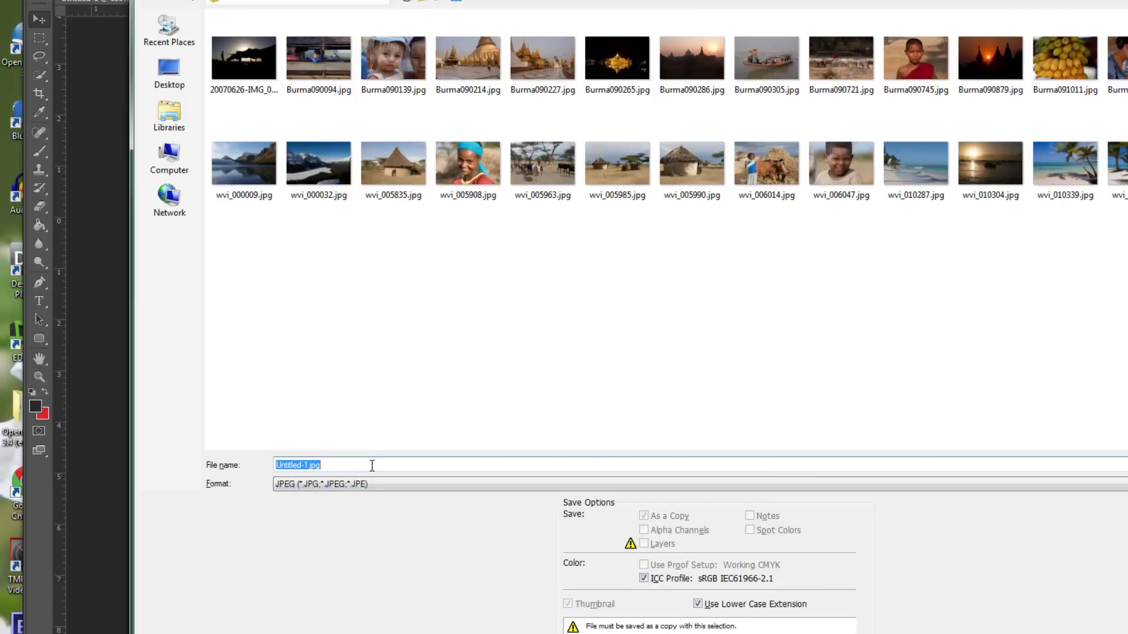
pyautogui.write('fp')
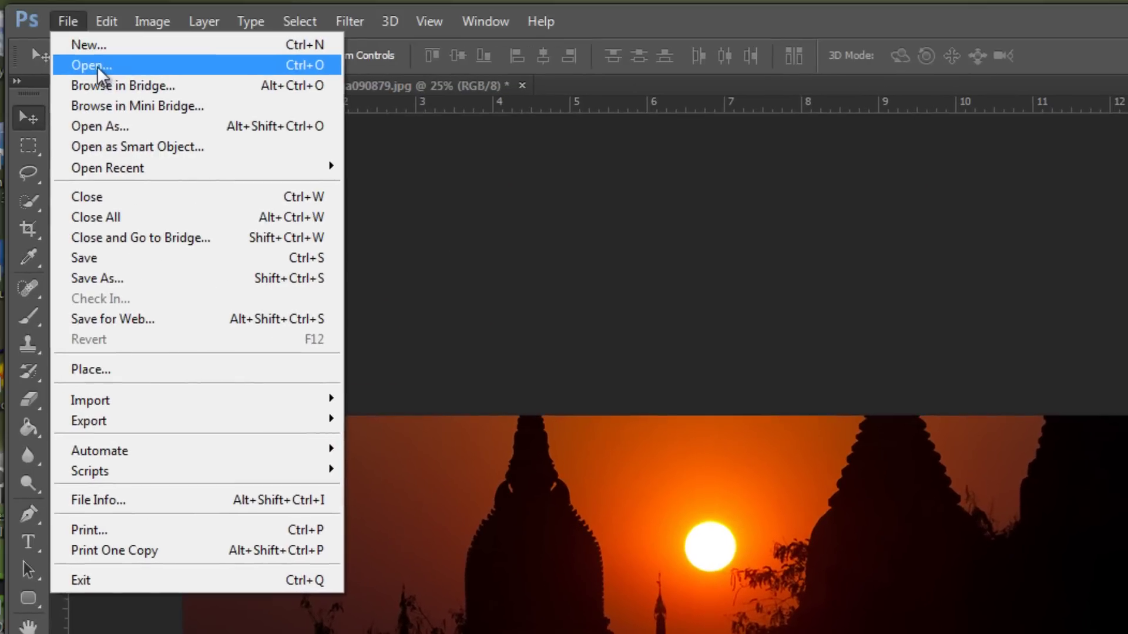
# Open the huts photo wvi_005985.jpg and resize it to 1500 × 1000 pixels
pyautogui.click(74, 66)
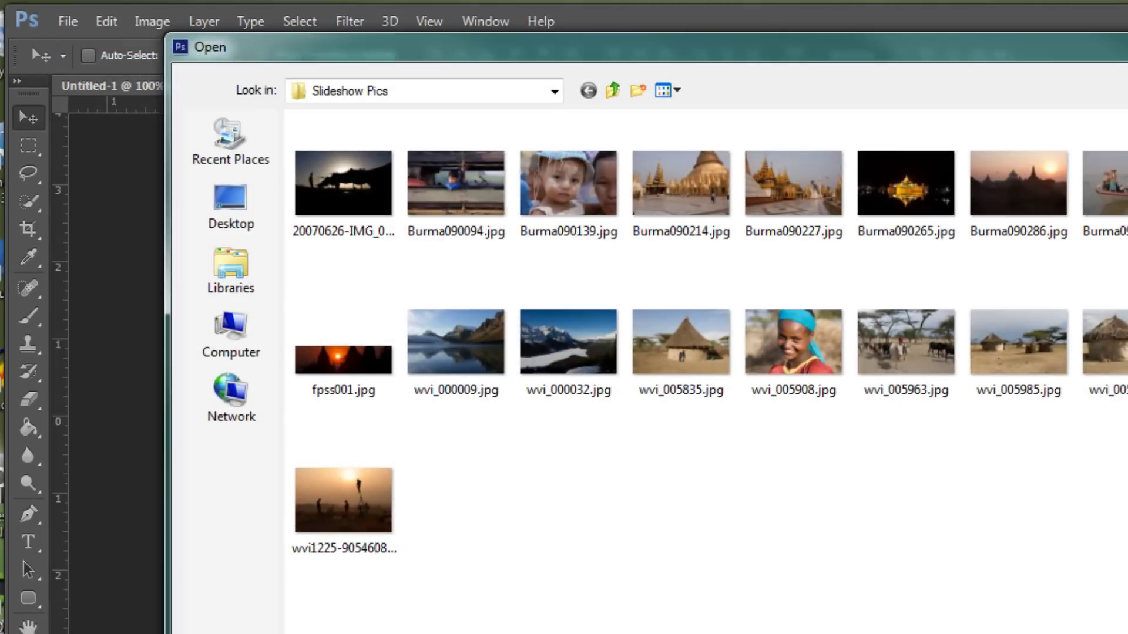
pyautogui.doubleClick(1013, 351)
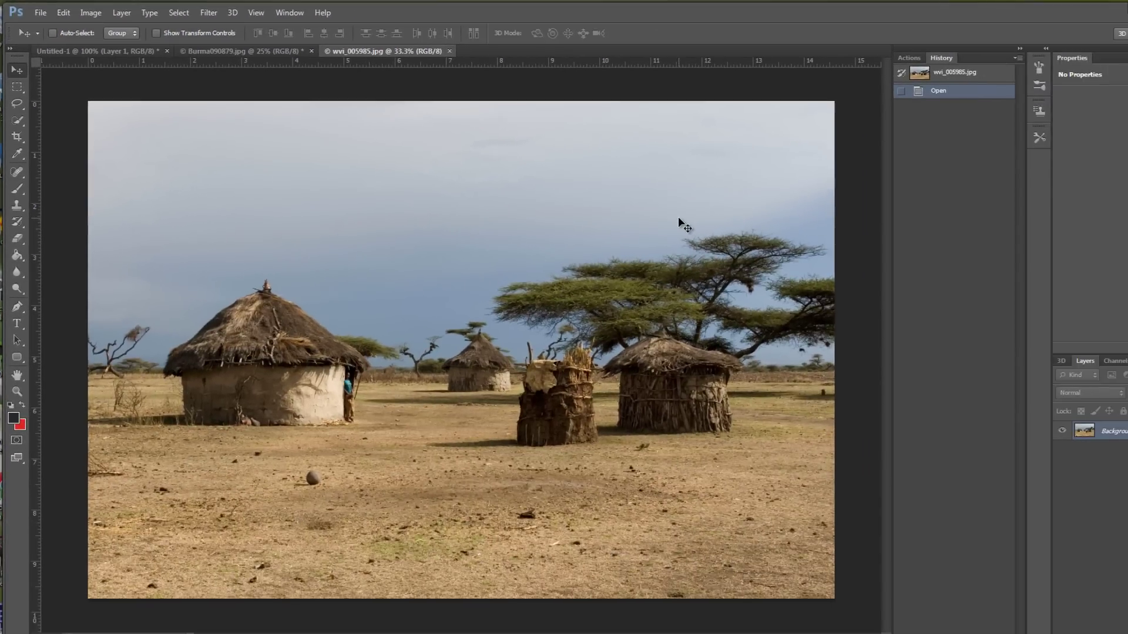
pyautogui.hotkey('ctrl', 'alt', 'i')
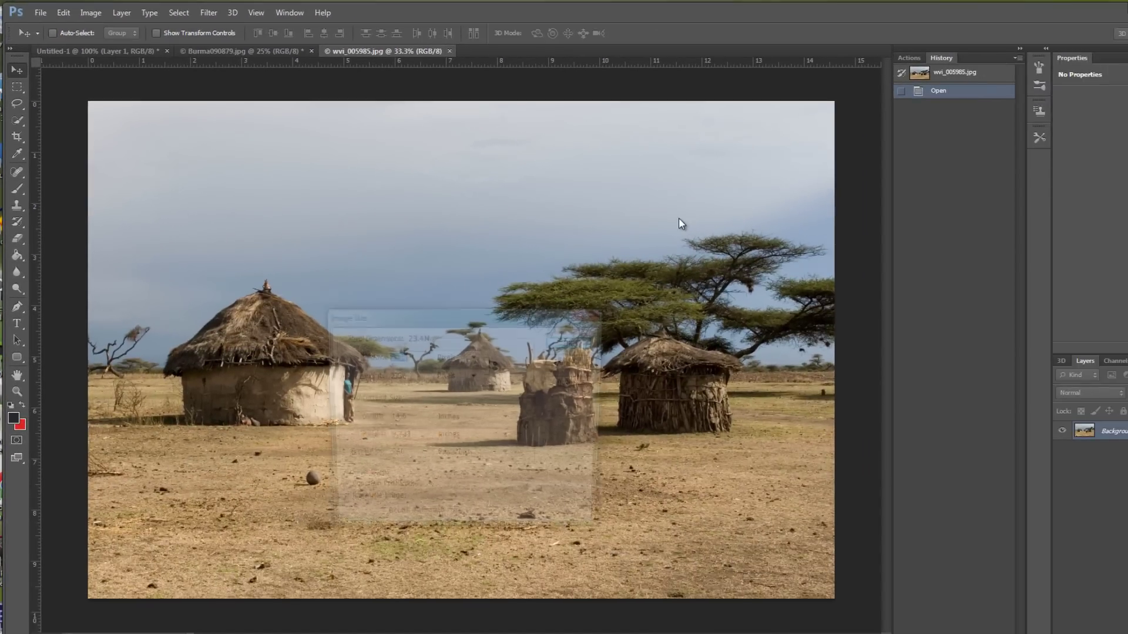
pyautogui.write('15')
pyautogui.write('00')
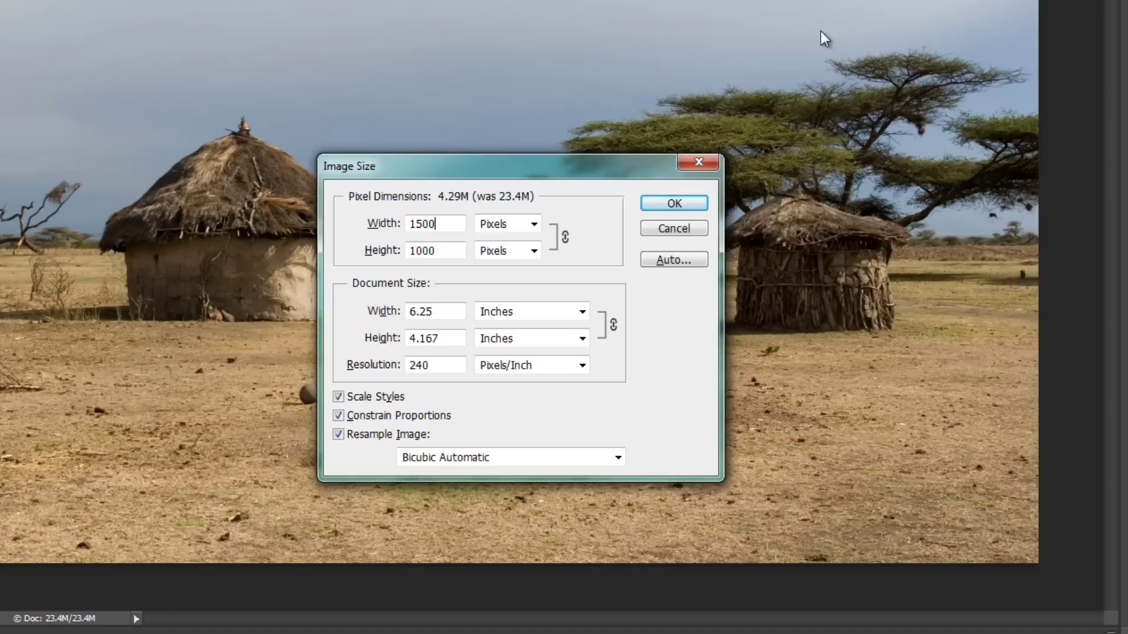
pyautogui.click(693, 205)
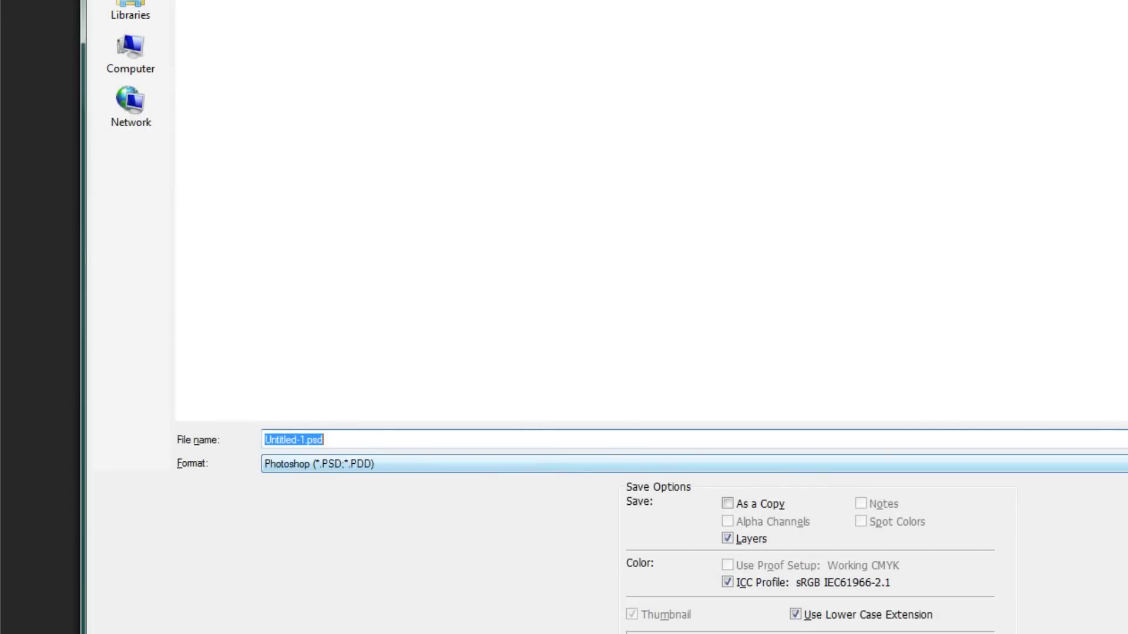
# Set the save format to JPEG and rename fpss001.jpg to fpss002.jpg
pyautogui.click(1122, 464)
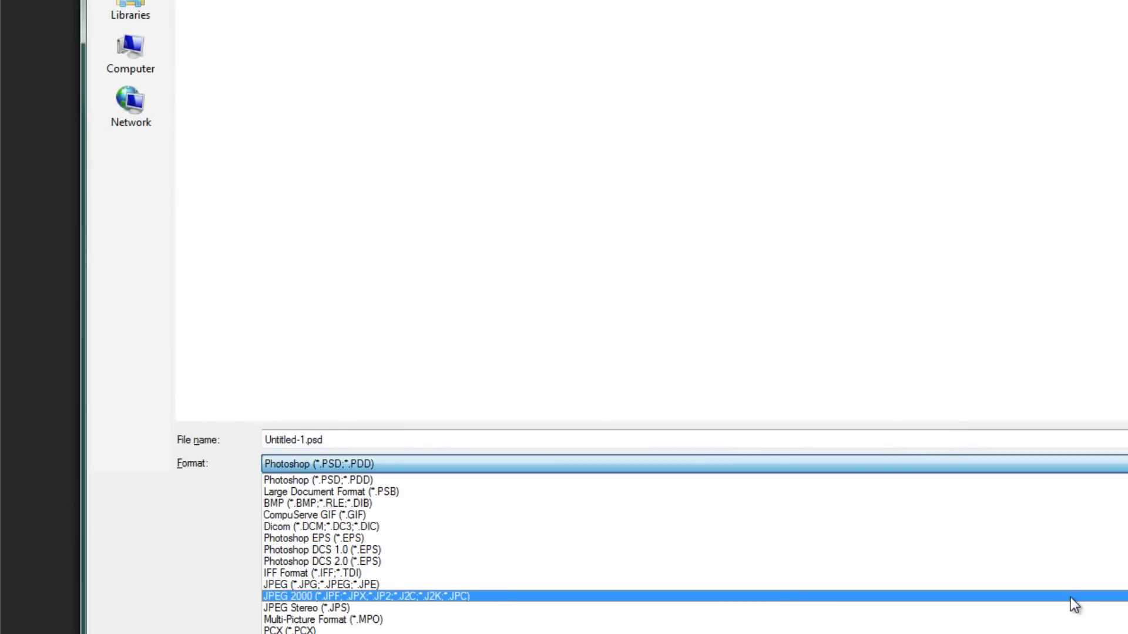
pyautogui.click(1071, 597)
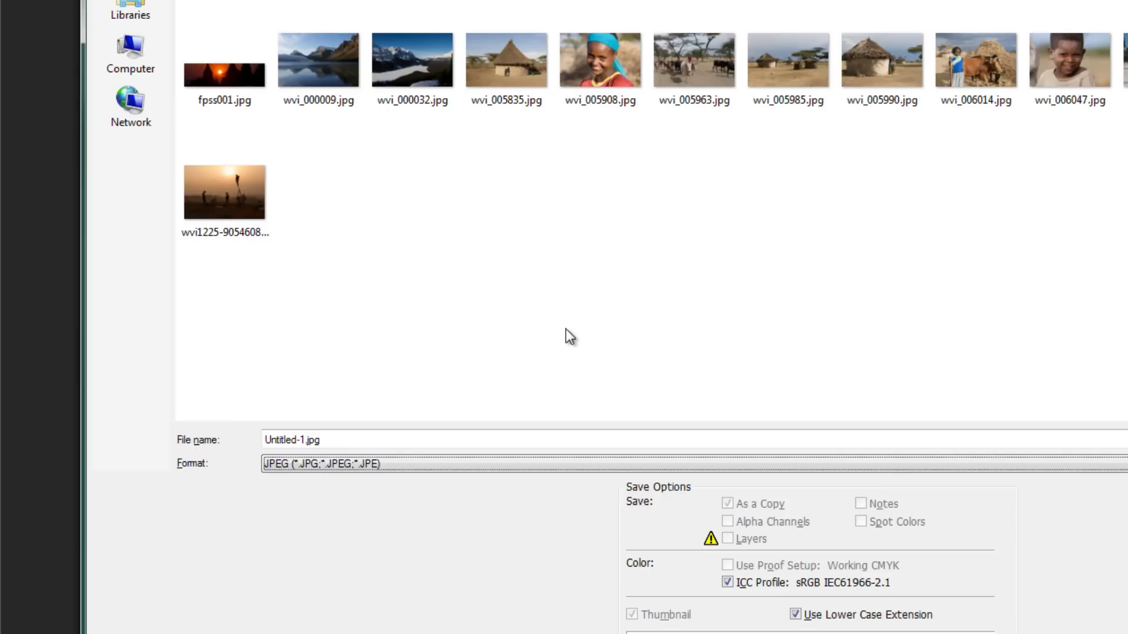
pyautogui.click(226, 73)
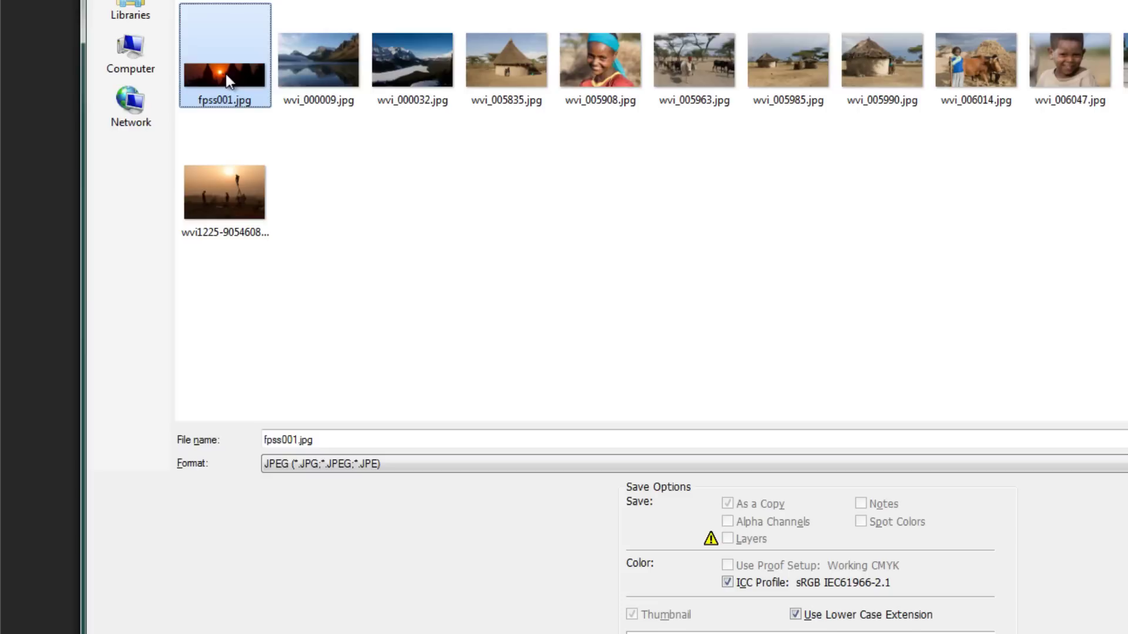
pyautogui.click(294, 440)
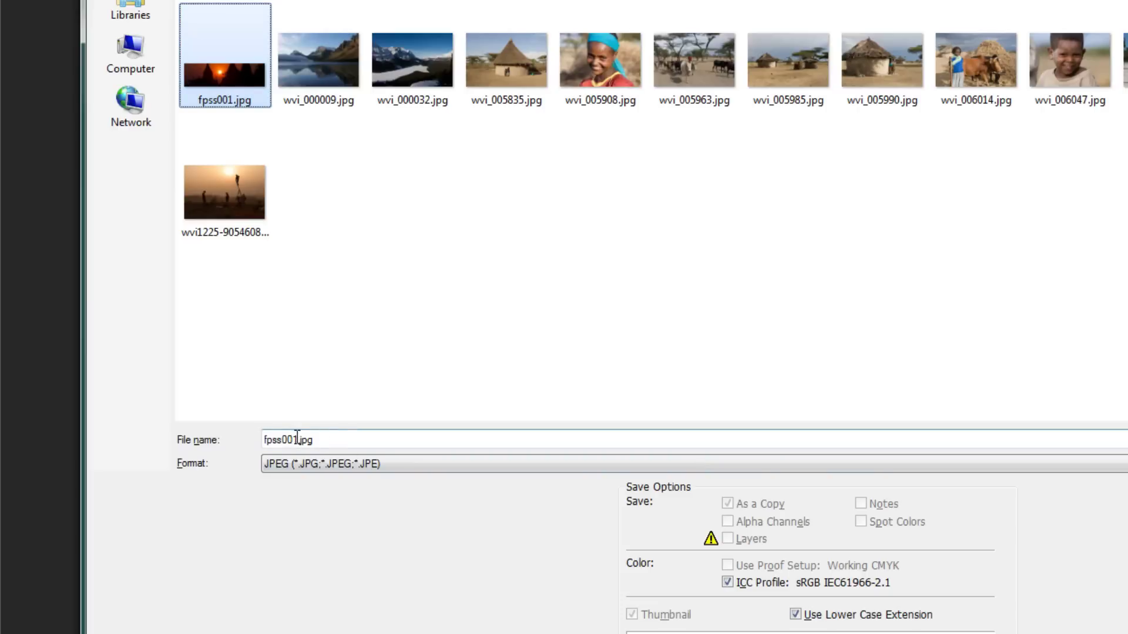
pyautogui.doubleClick(297, 439)
pyautogui.click(298, 439)
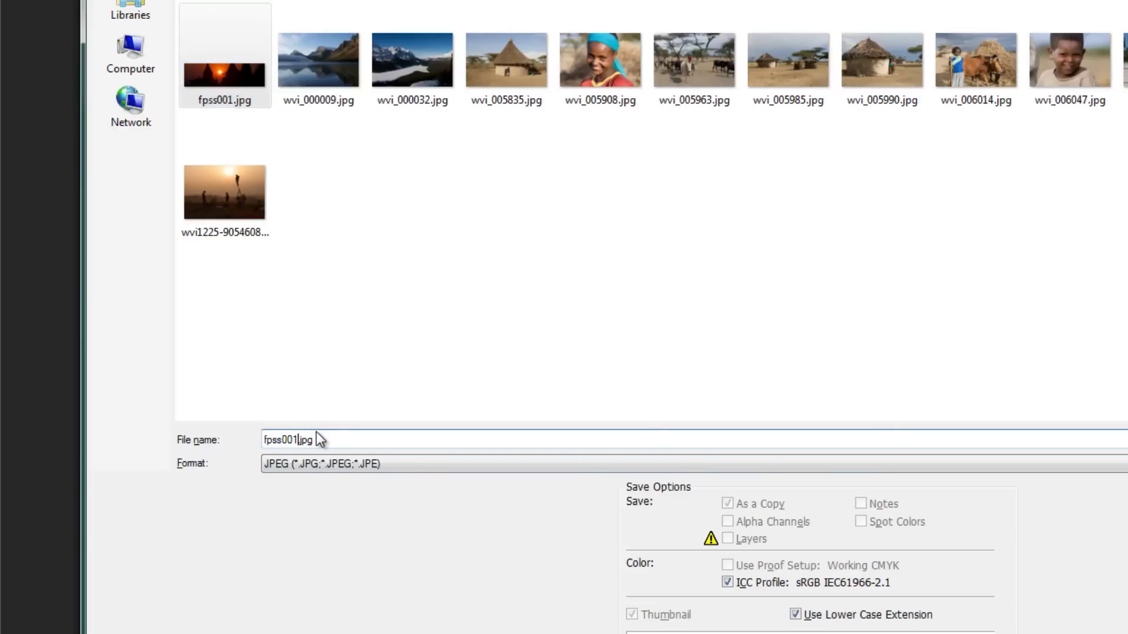
pyautogui.press('BackSpace')
pyautogui.write('2')
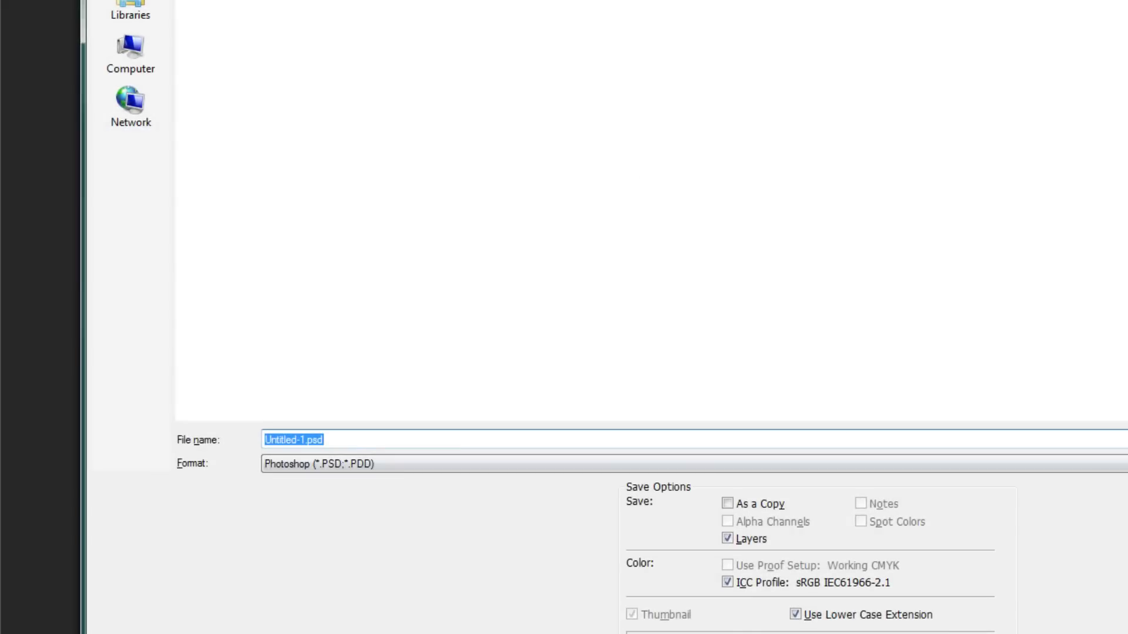
# Choose JPEG format and reuse fpss002.jpg as the base name for the tent-at-sunset banner
pyautogui.click(614, 464)
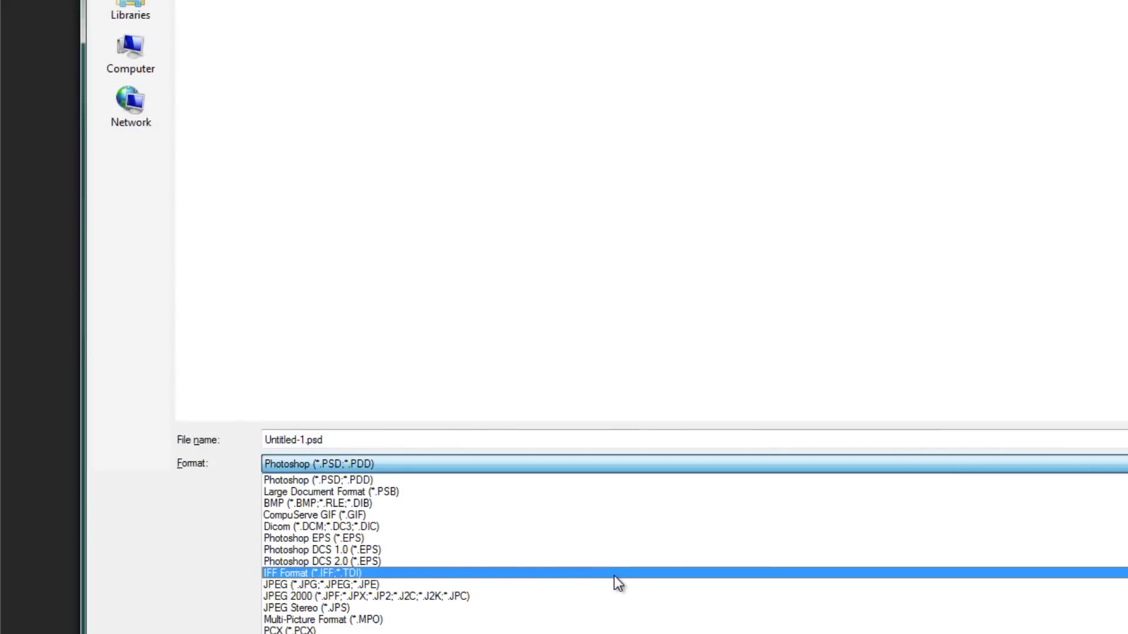
pyautogui.click(617, 585)
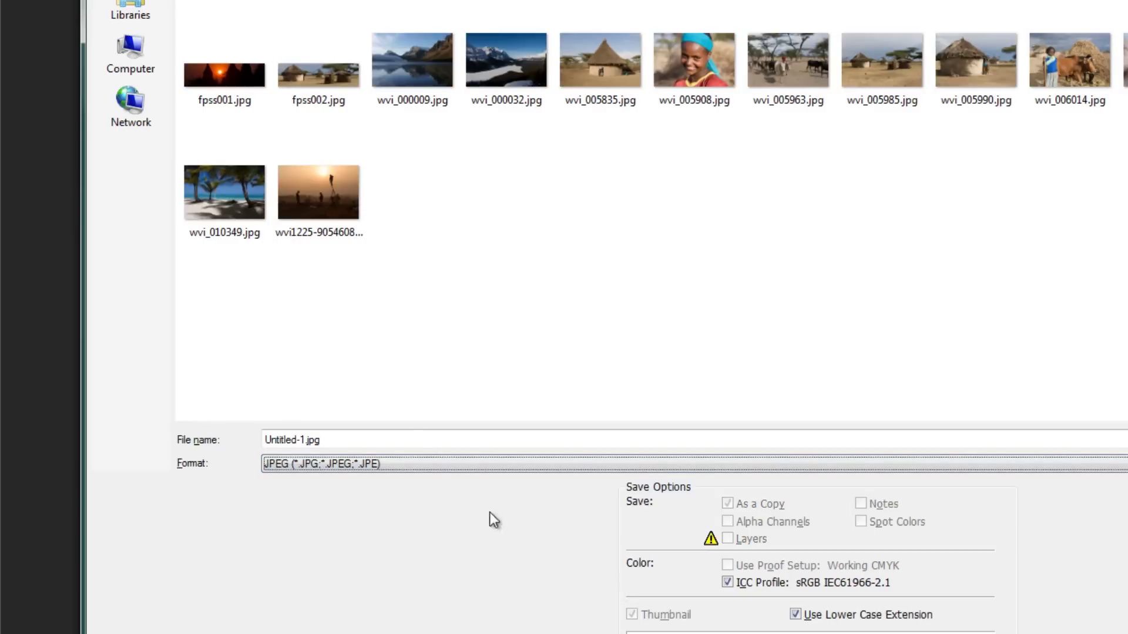
pyautogui.click(316, 72)
pyautogui.doubleClick(299, 441)
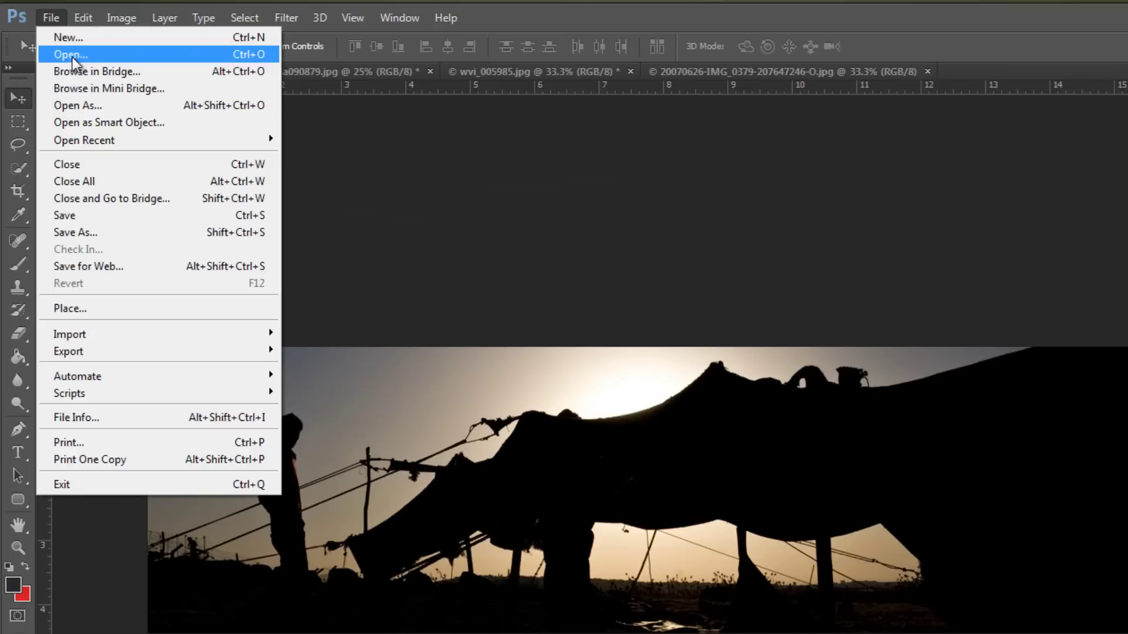
# Open the Burma090094 boy photo and resize it to 1800 px wide
pyautogui.click(77, 55)
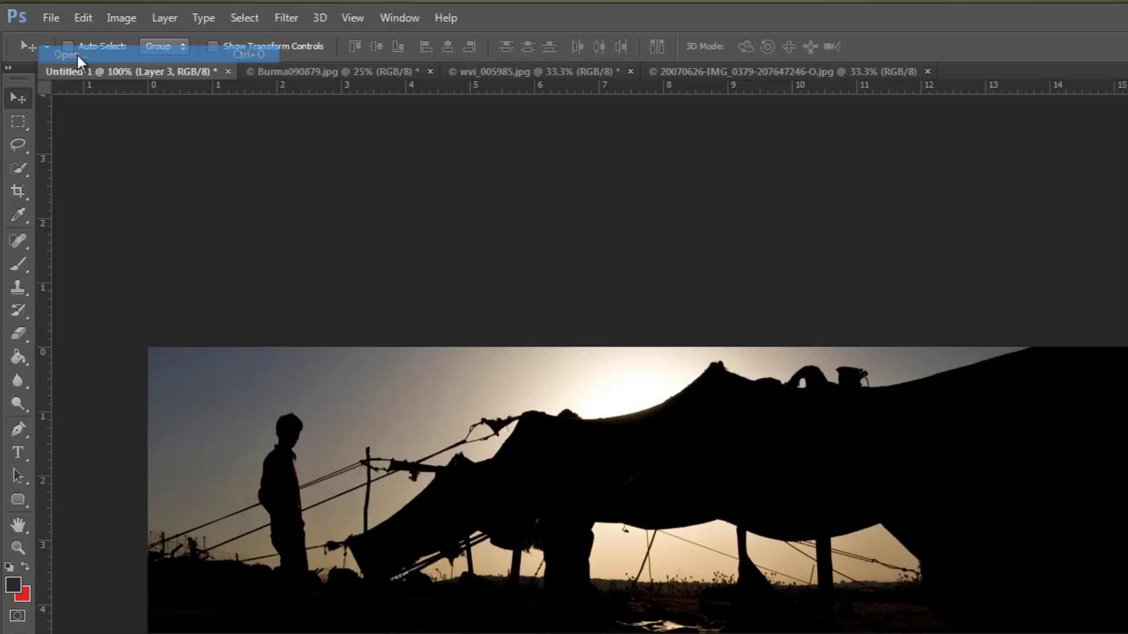
pyautogui.doubleClick(368, 152)
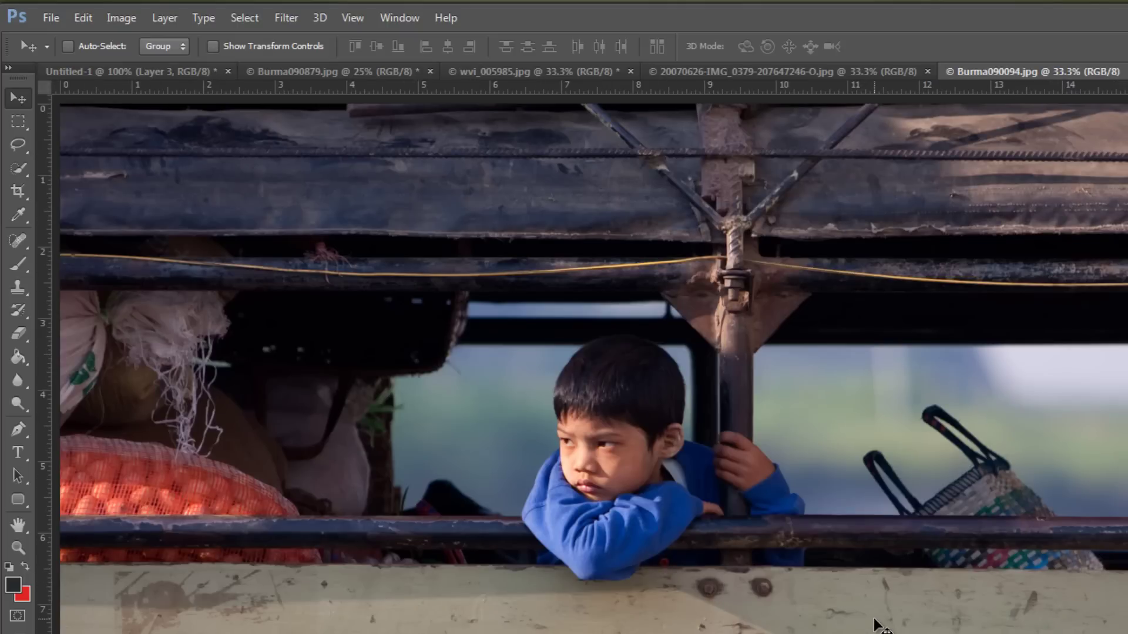
pyautogui.hotkey('ctrl', 'alt', 'i')
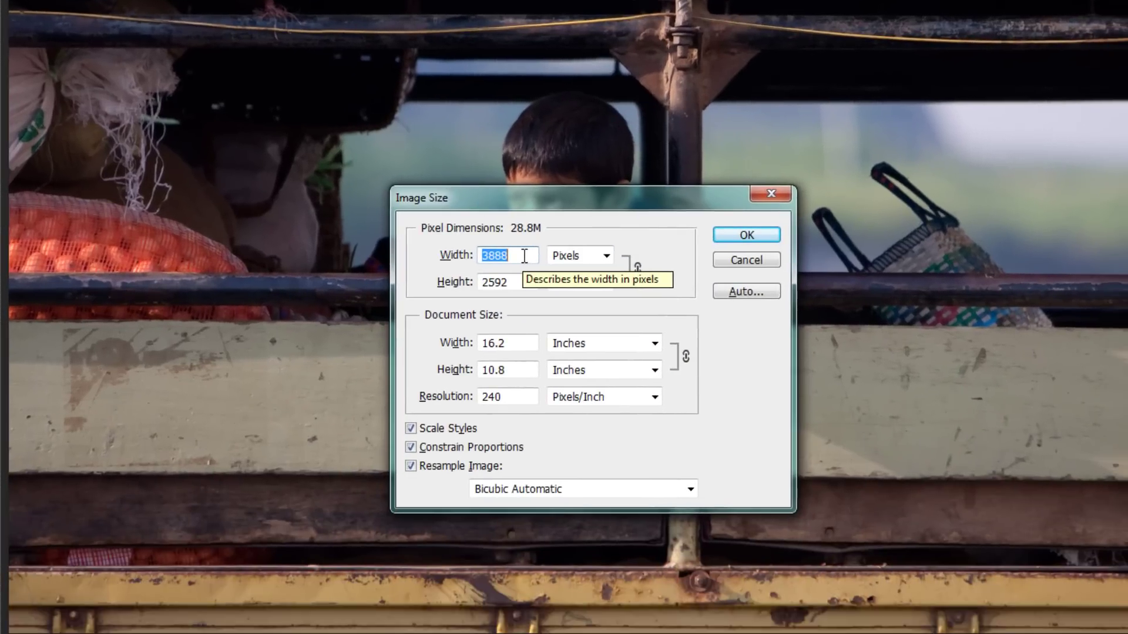
pyautogui.write('1800')
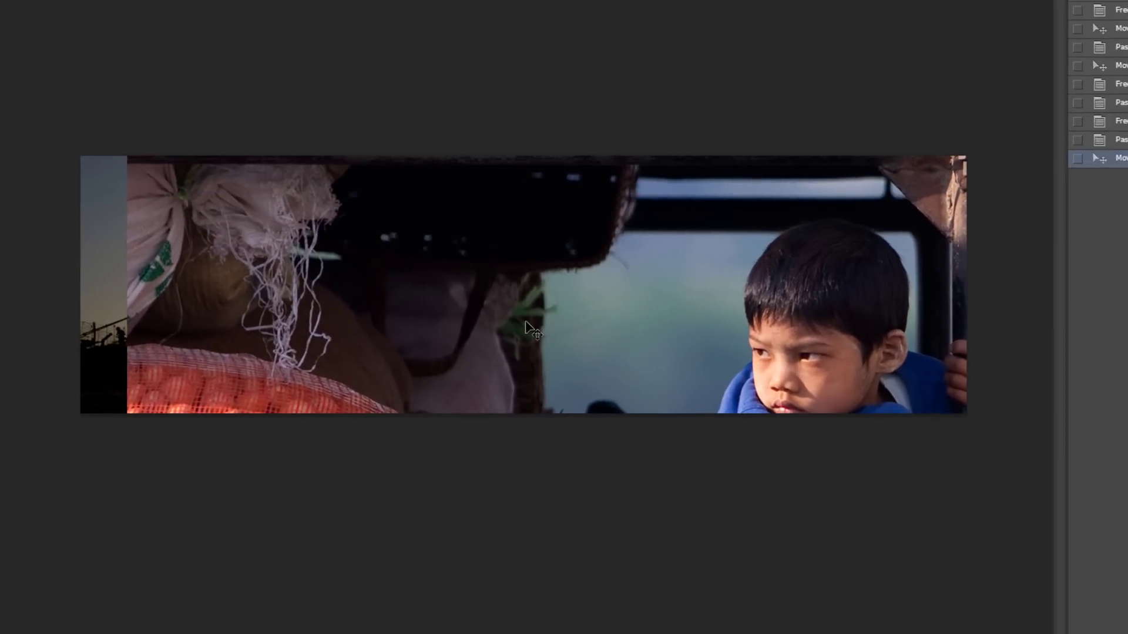
# Scale the pasted boy layer to about 94% and shift it up-left in the banner
pyautogui.hotkey('ctrl', 't')
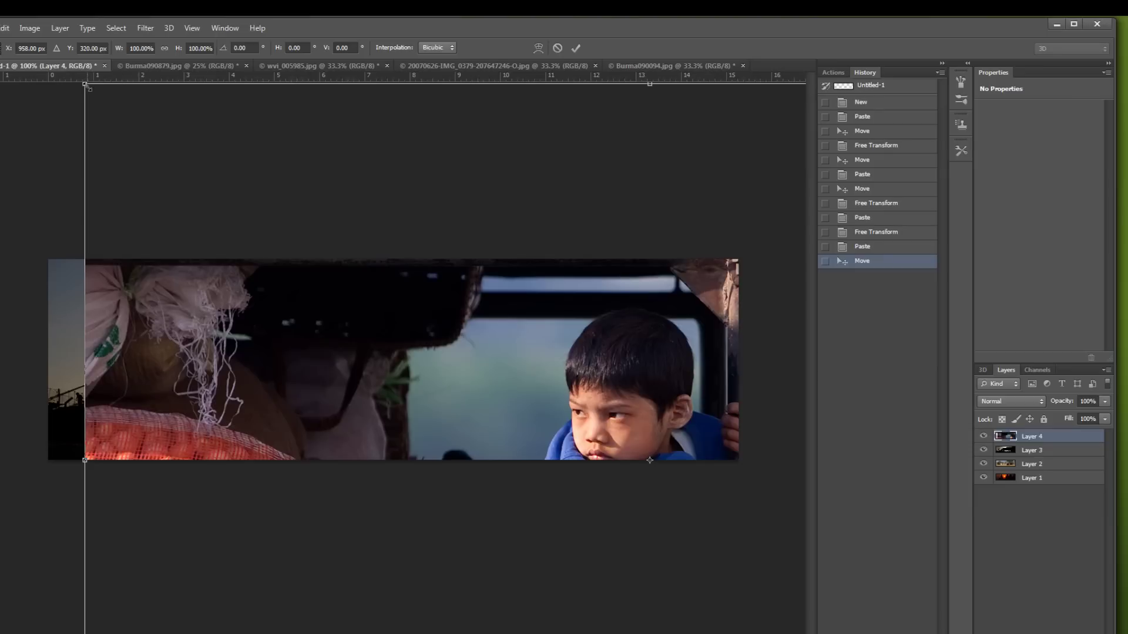
pyautogui.moveTo(86, 85); pyautogui.dragTo(158, 141)
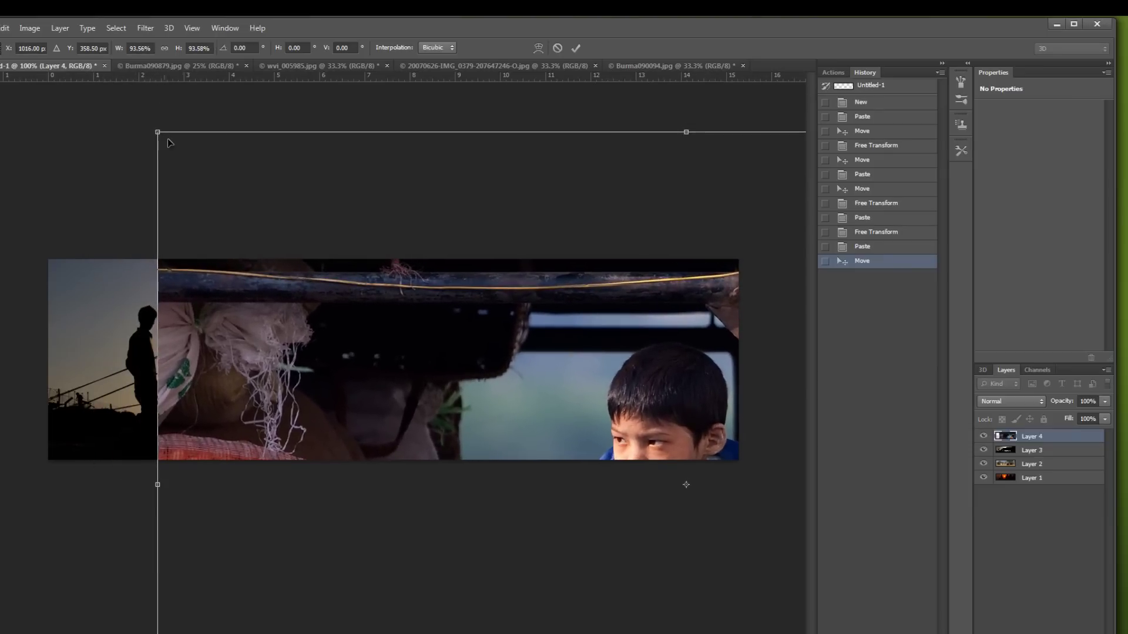
pyautogui.moveTo(206, 174)
pyautogui.mouseDown()
pyautogui.moveTo(156, 162)
pyautogui.moveTo(93, 104)
pyautogui.mouseUp()
pyautogui.press('Return')
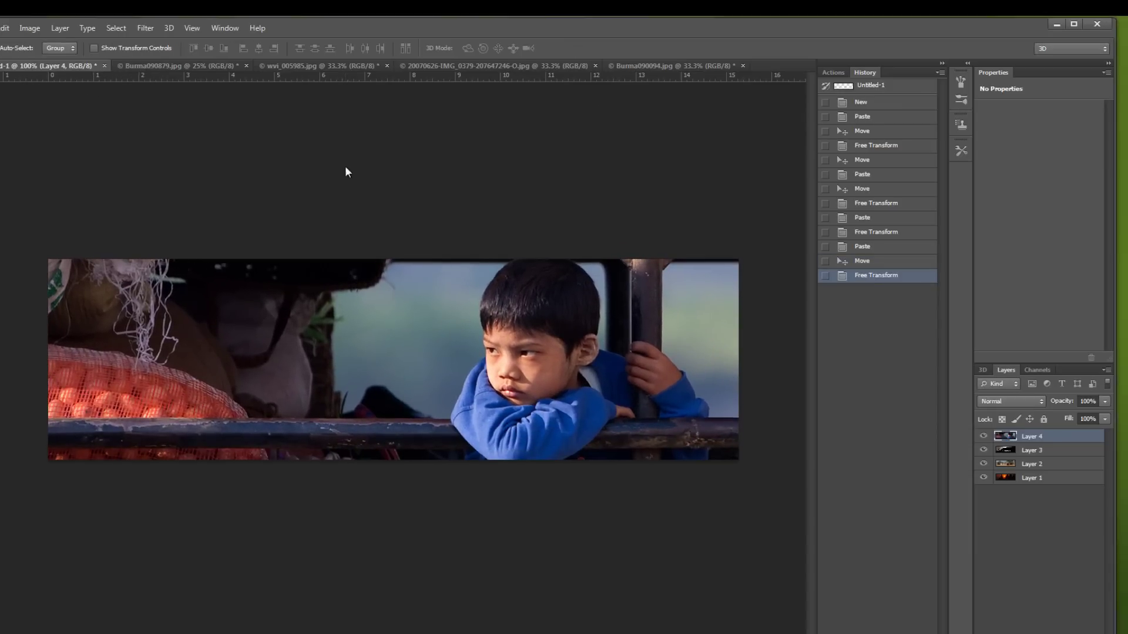
# Save the boy banner under a new name as a JPEG
pyautogui.hotkey('ctrl', 's')
pyautogui.click(990, 495)
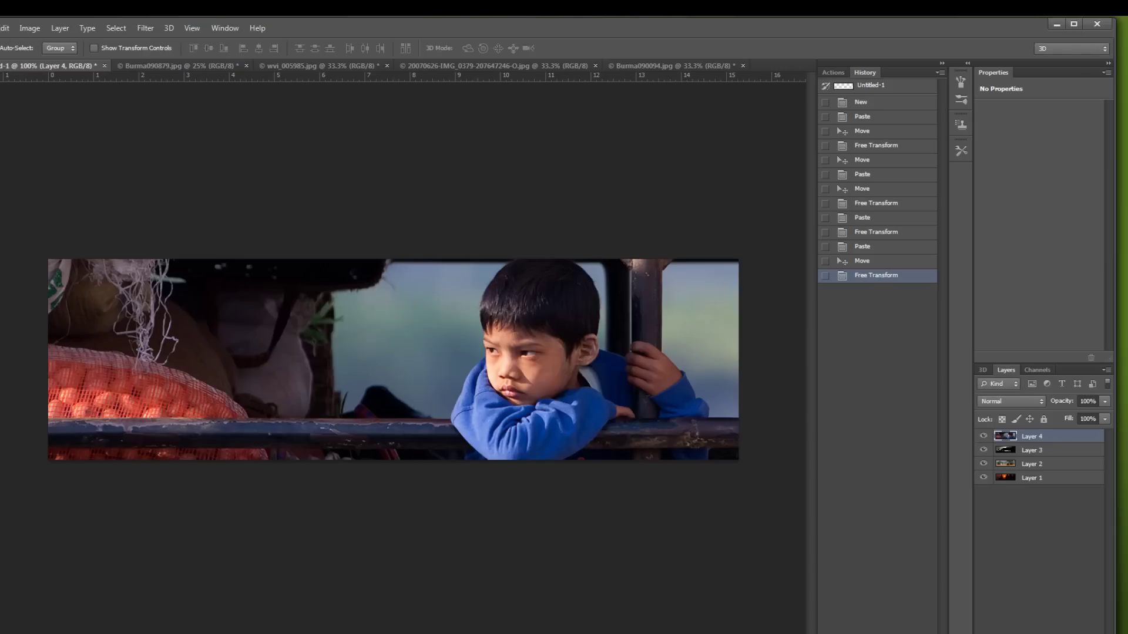
pyautogui.click(2, 27)
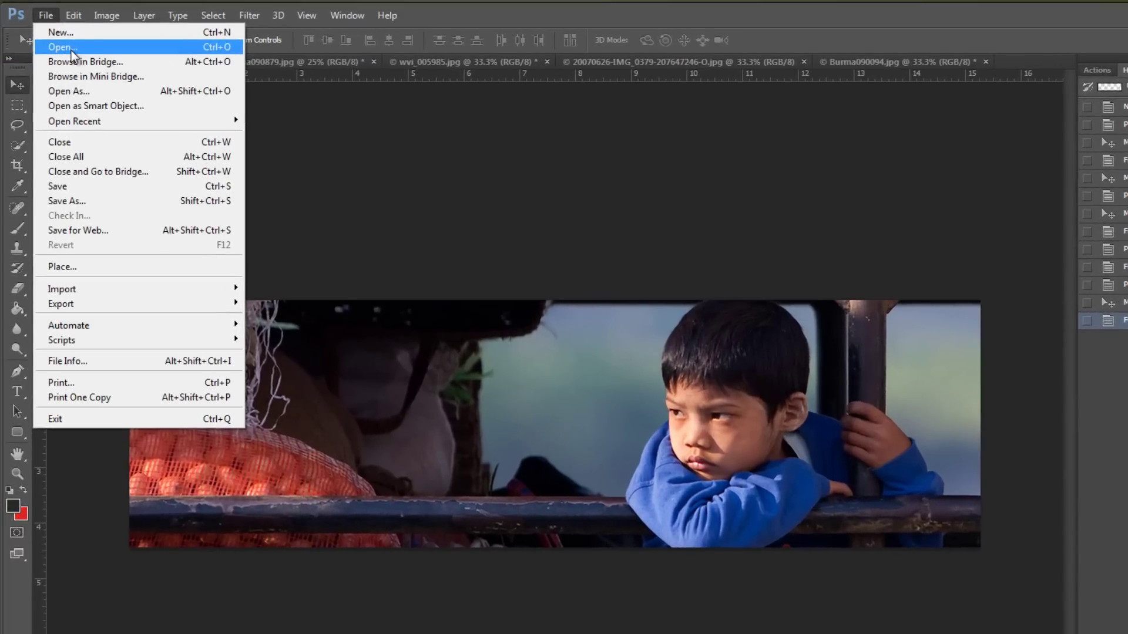
# Open the Burma090227 temple photo and reduce its image size to 150
pyautogui.click(47, 51)
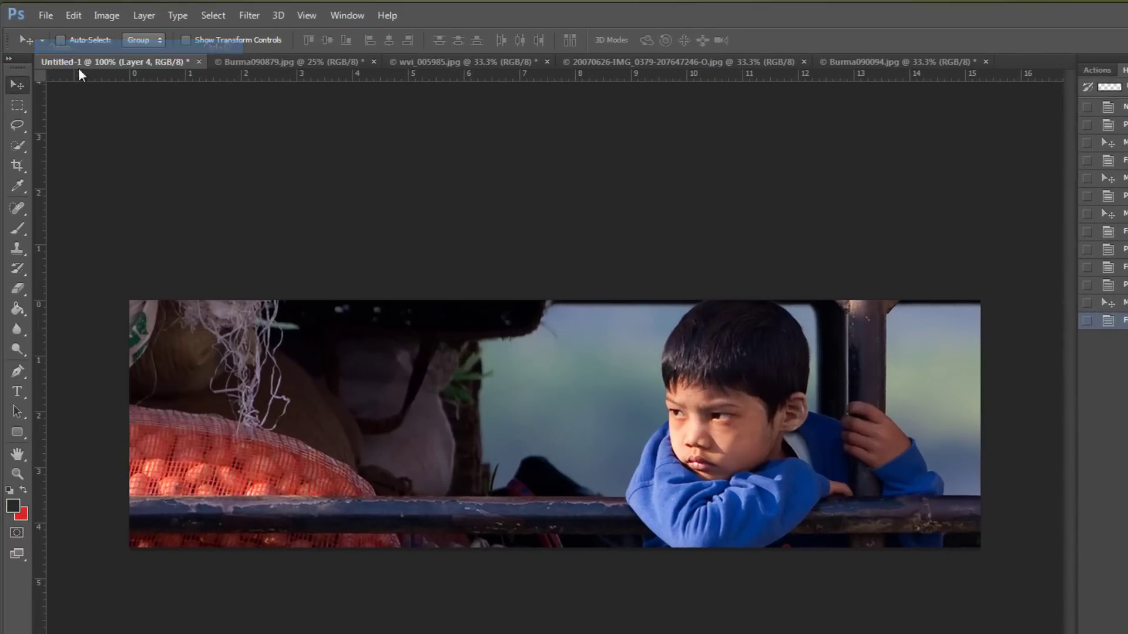
pyautogui.doubleClick(499, 125)
pyautogui.hotkey('ctrl', 'alt', 'i')
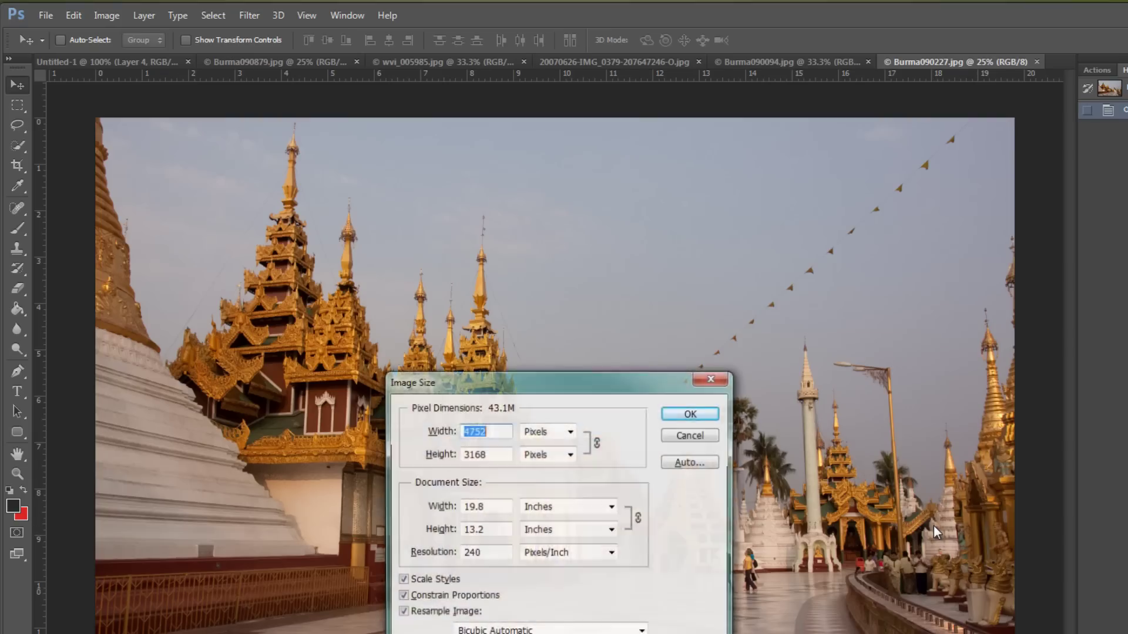
pyautogui.write('15')
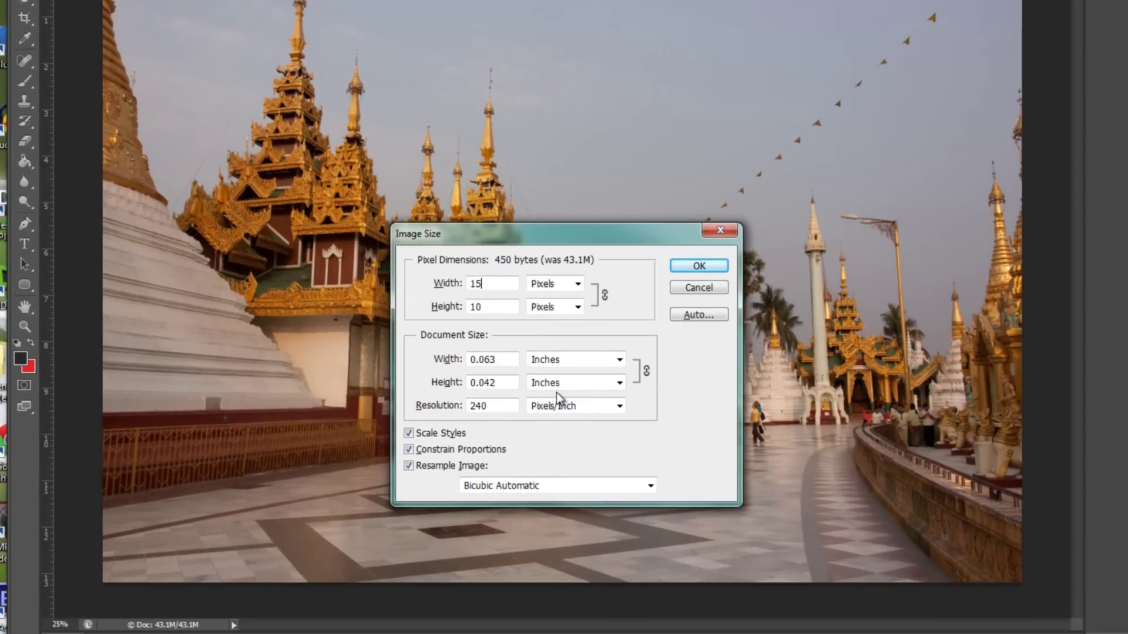
pyautogui.write('0')
pyautogui.press('Return')
# Paste the whole temple photo into the banner and position it to show the pagoda plaza
pyautogui.hotkey('ctrl', 'a')
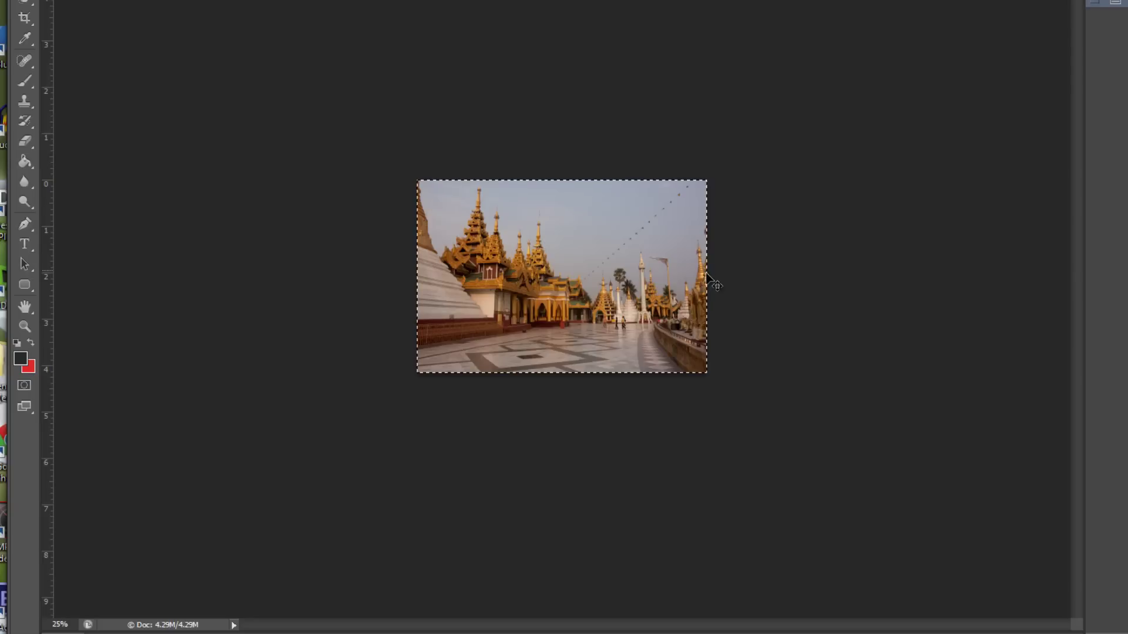
pyautogui.hotkey('ctrl', 'c')
pyautogui.hotkey('ctrl', 'Tab')
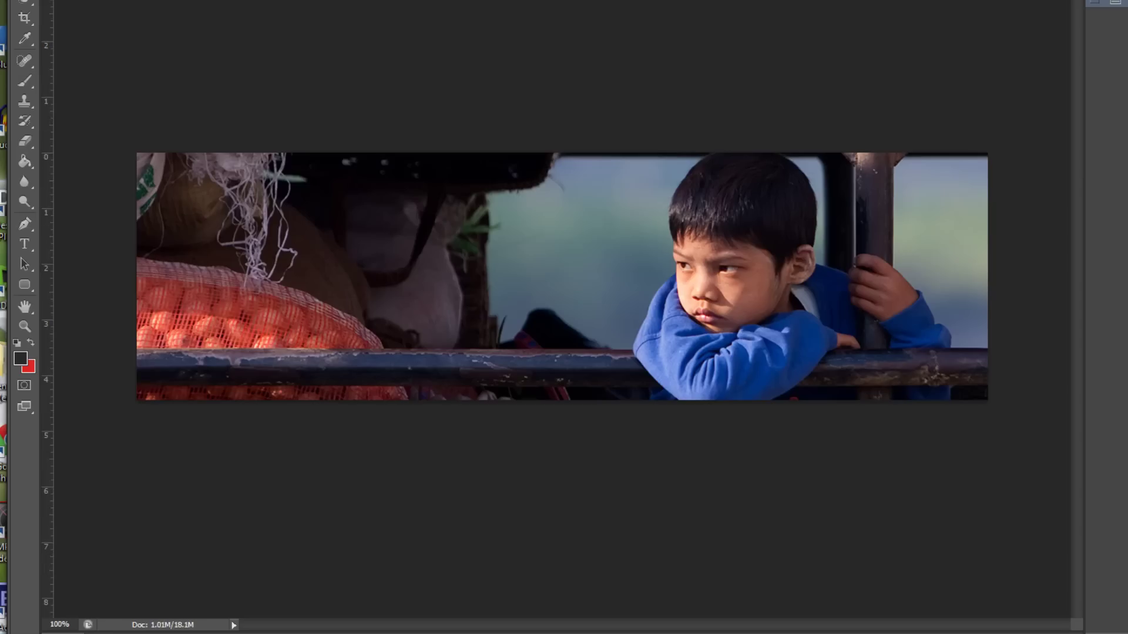
pyautogui.hotkey('ctrl', 'v')
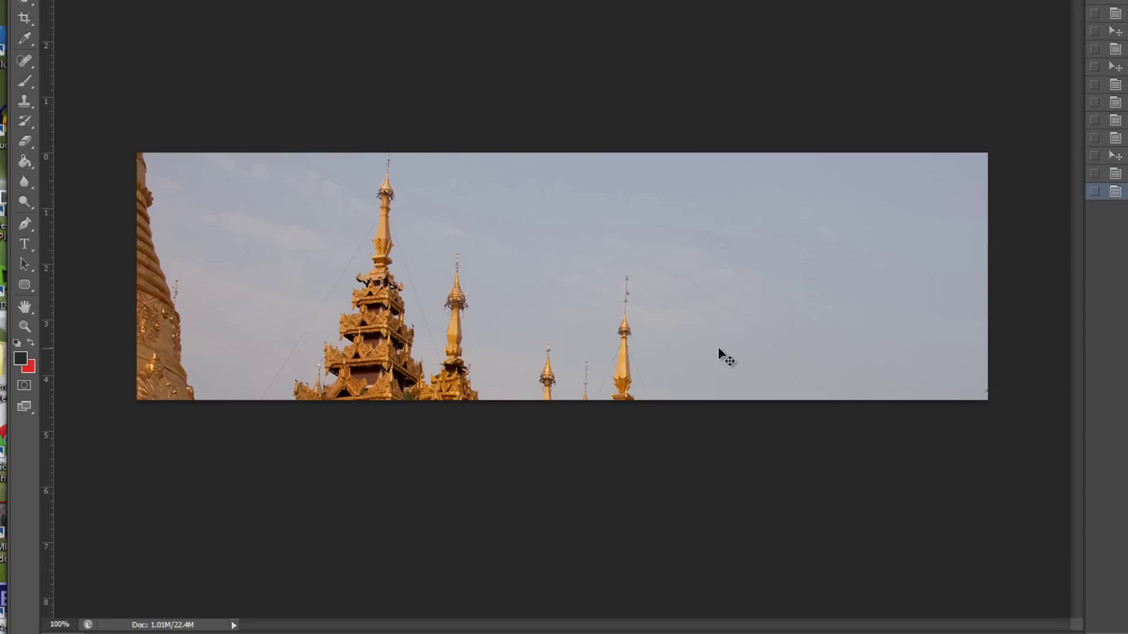
pyautogui.moveTo(722, 353); pyautogui.dragTo(659, 169)
pyautogui.moveTo(730, 314); pyautogui.dragTo(645, 128)
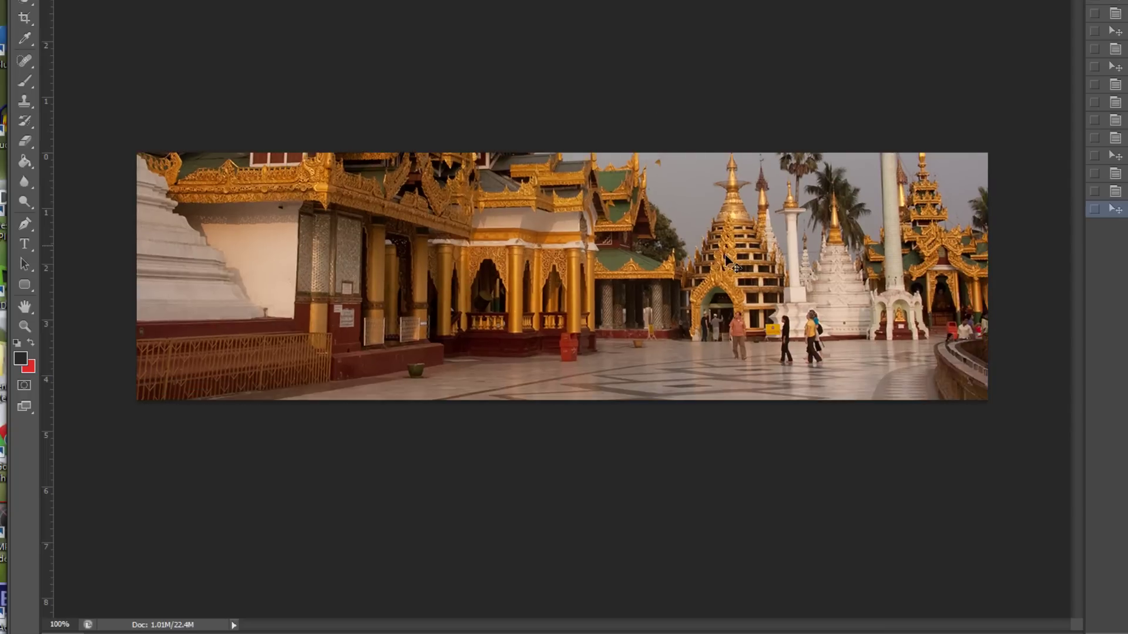
pyautogui.moveTo(743, 259); pyautogui.dragTo(707, 267)
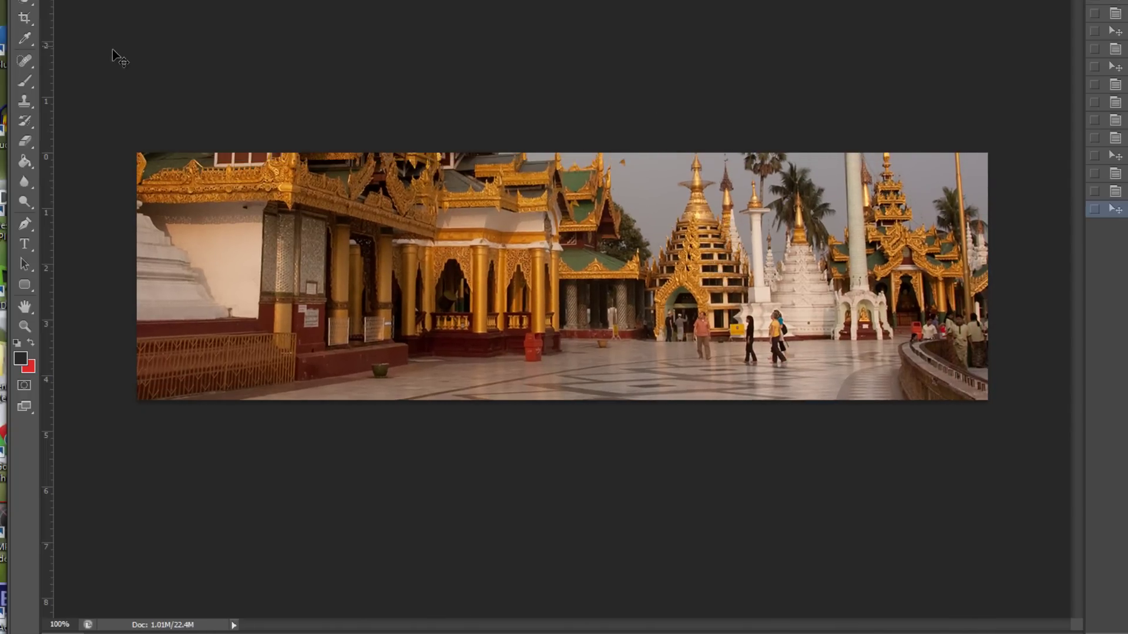
# Save the temple banner as fpss005.jpg in JPEG format and accept the JPEG options
pyautogui.hotkey('ctrl', 's')
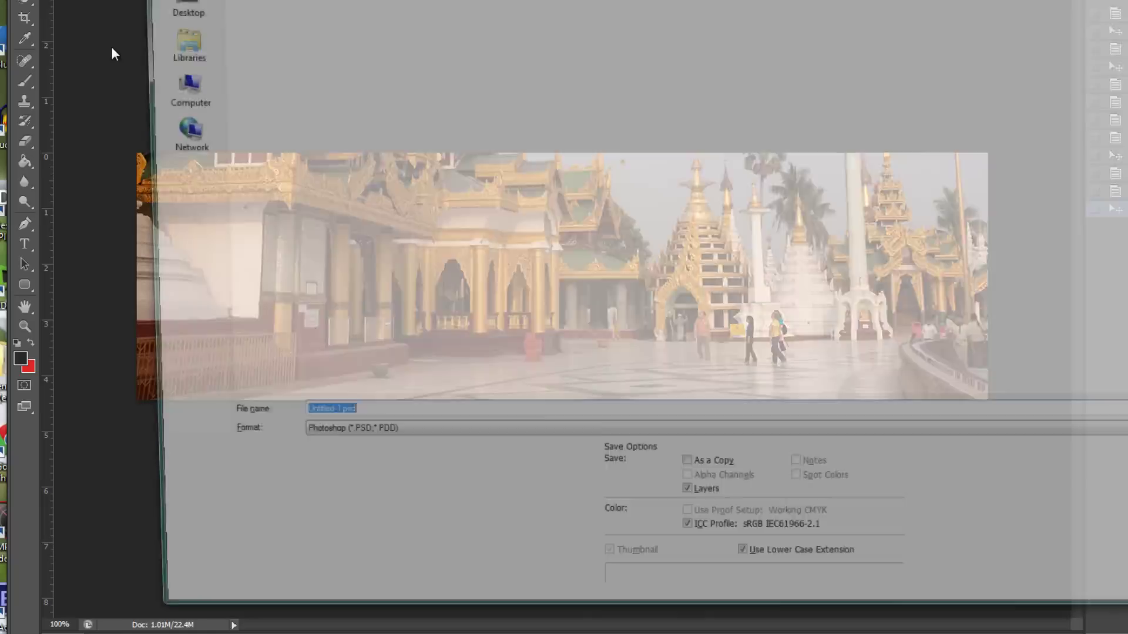
pyautogui.click(763, 443)
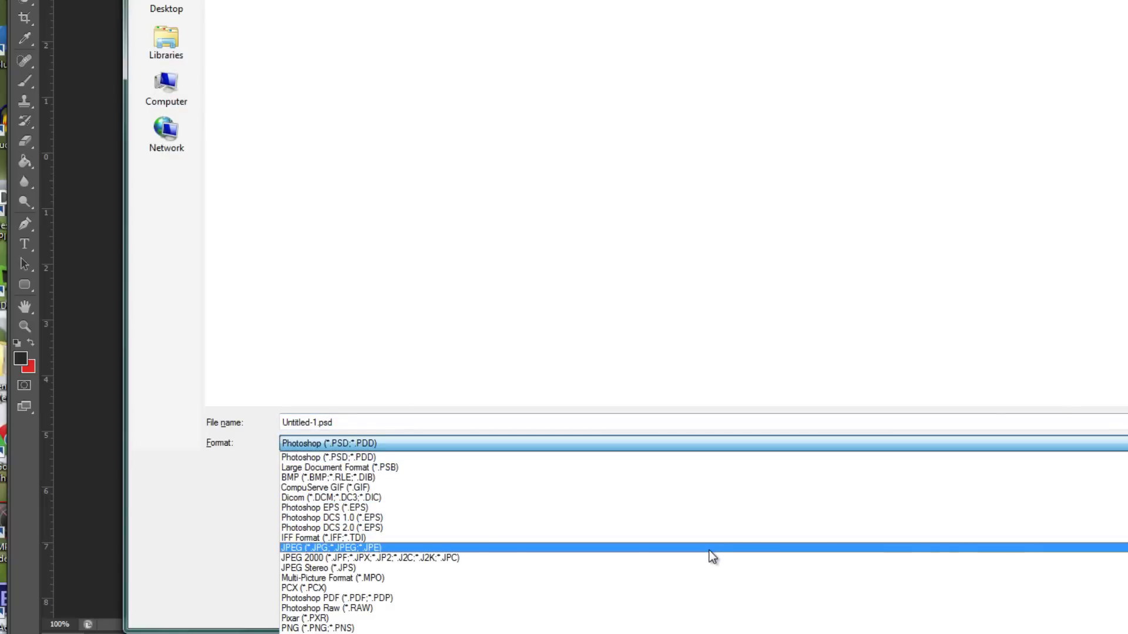
pyautogui.click(709, 549)
pyautogui.click(498, 113)
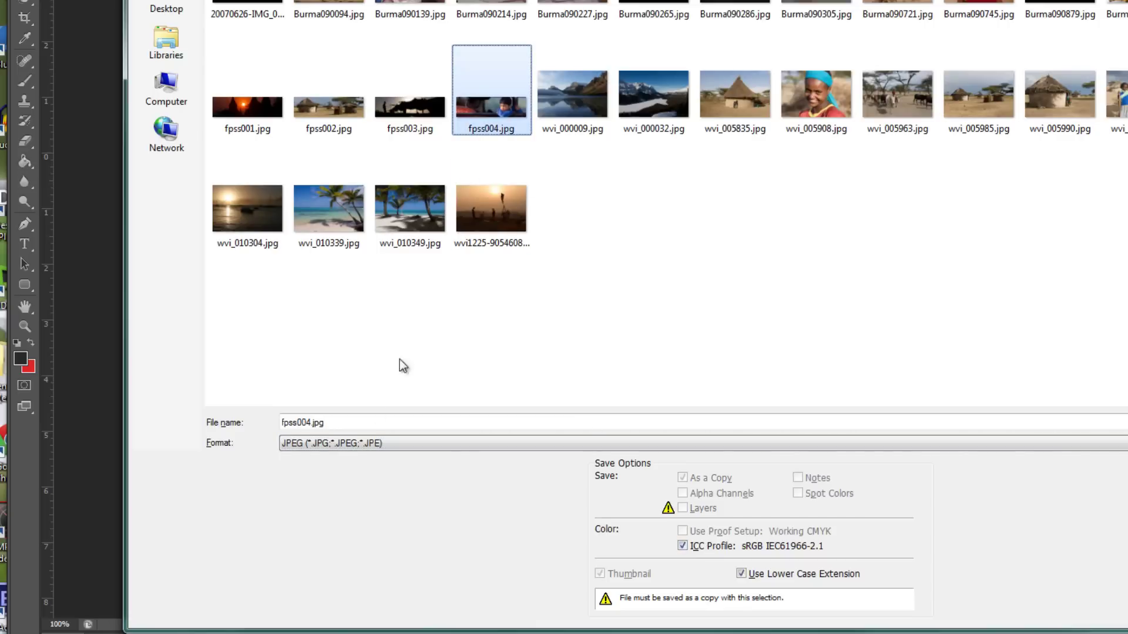
pyautogui.click(312, 423)
pyautogui.click(311, 422)
pyautogui.write('5')
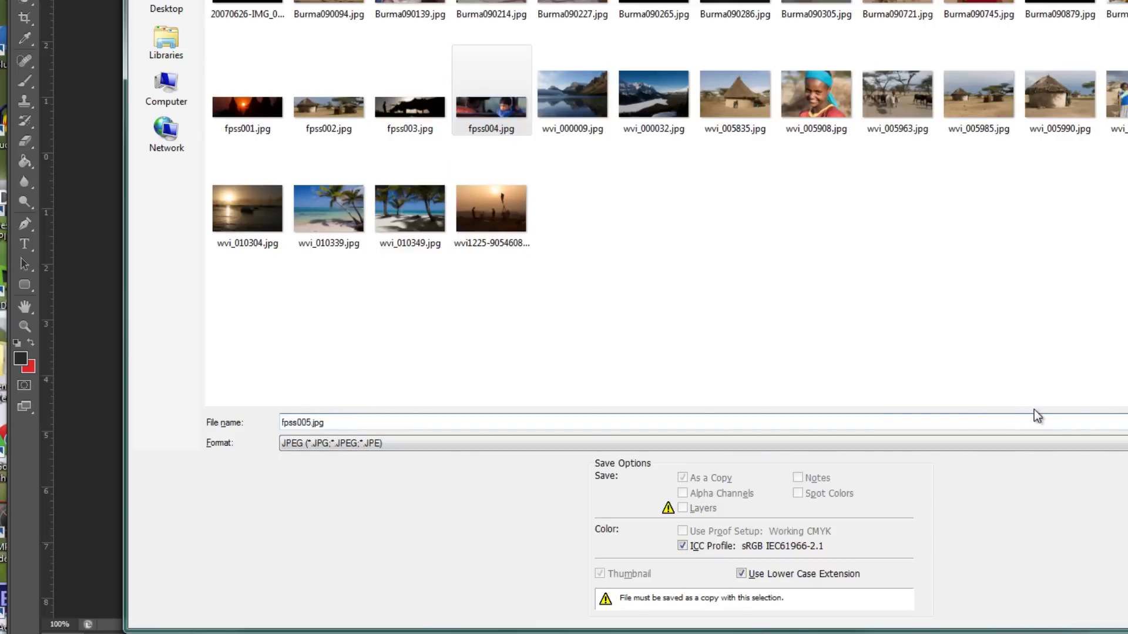
pyautogui.press('Return')
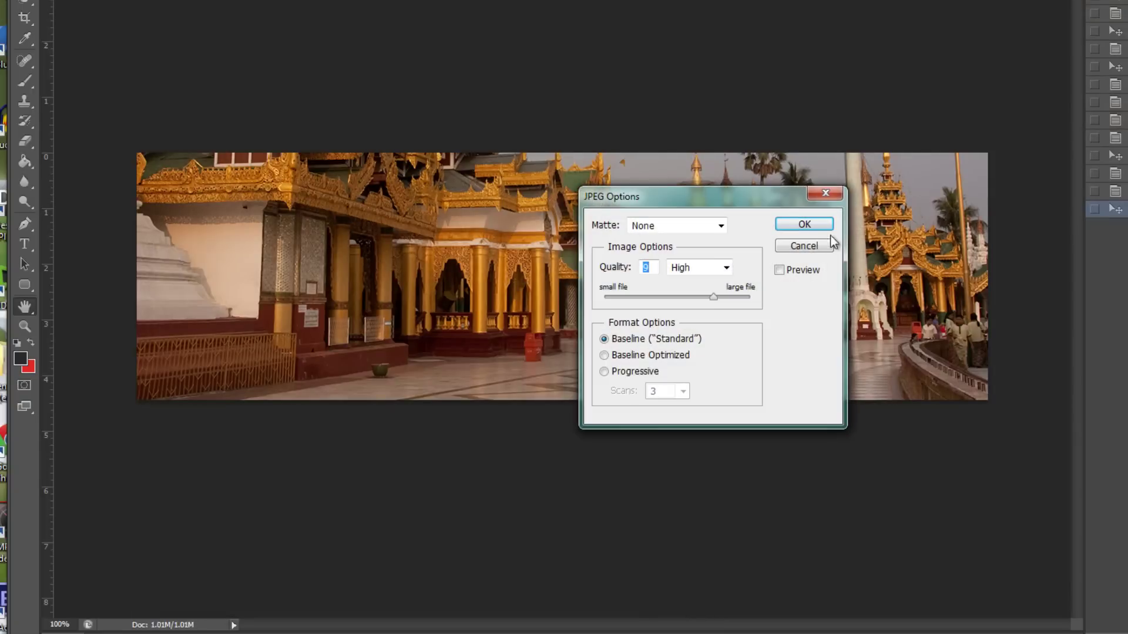
pyautogui.click(819, 225)
# Close the temple photo and resize the sheep photo to 1500 px wide
pyautogui.hotkey('alt', 'f')
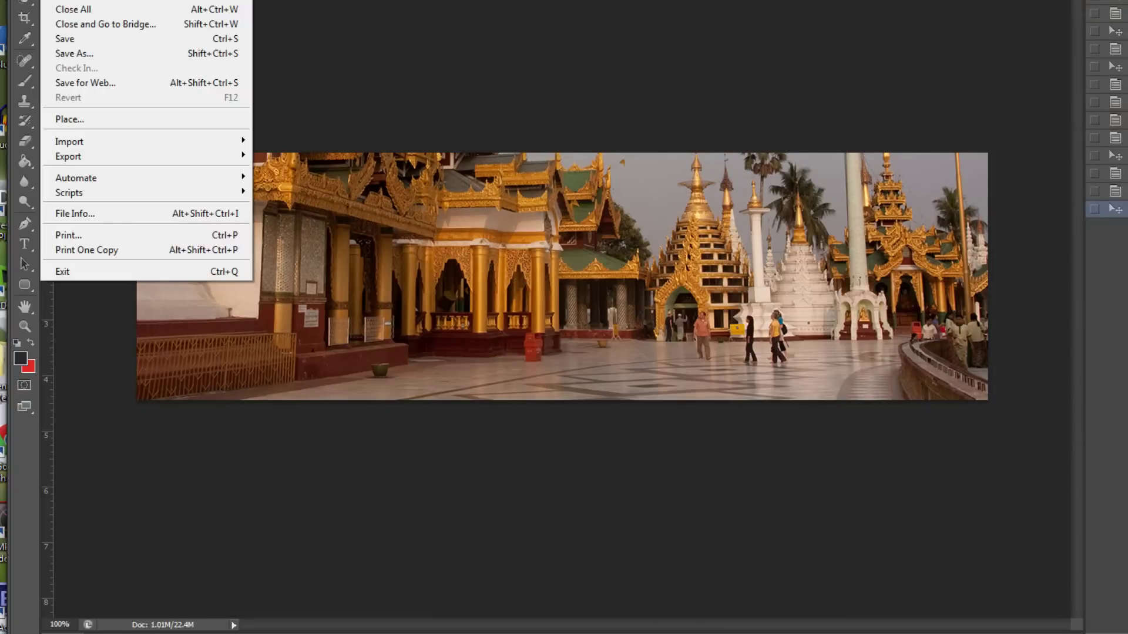
pyautogui.press('Escape')
pyautogui.hotkey('ctrl', 'w')
pyautogui.hotkey('alt', 'ctrl', 'i')
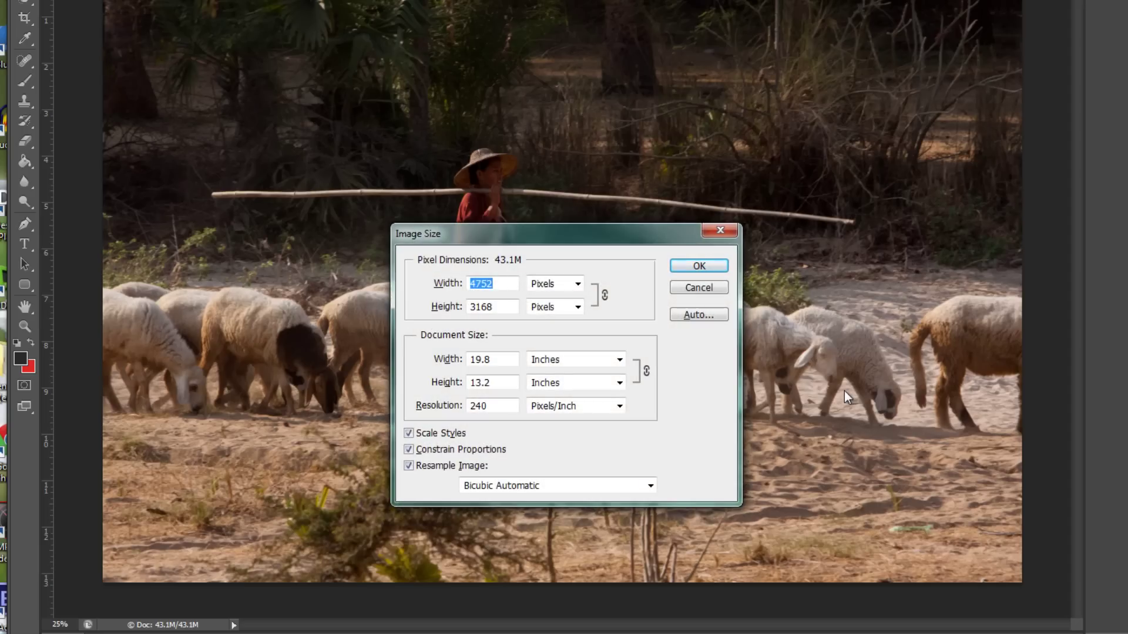
pyautogui.write('1500')
pyautogui.press('Return')
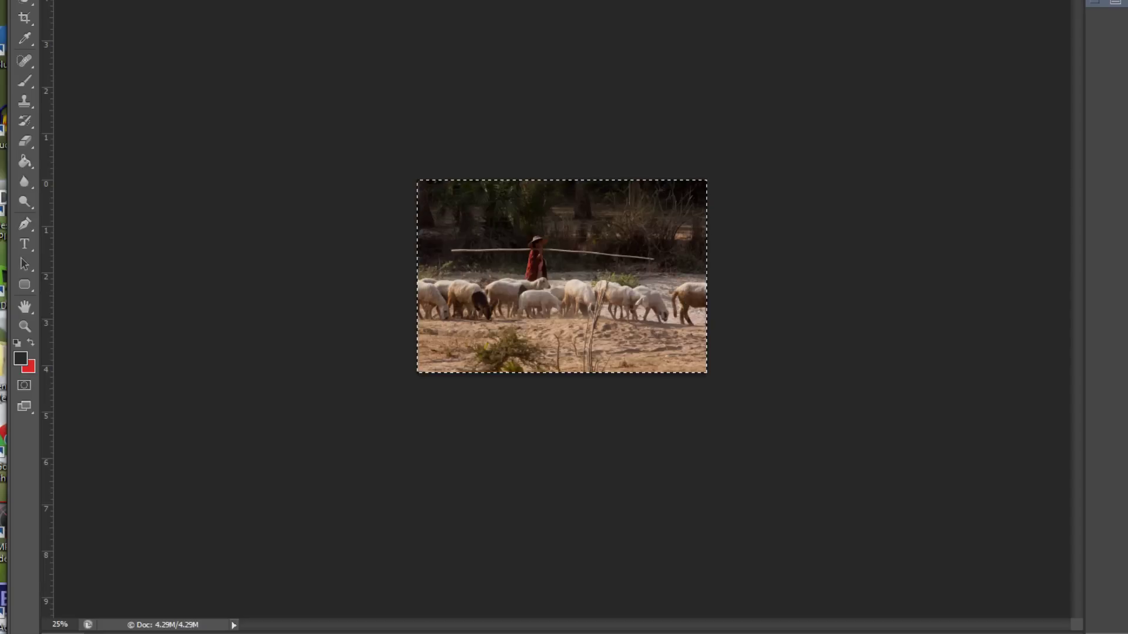
# Paste the sheep photo into the banner and move it to show the woman and flock
pyautogui.hotkey('ctrl', 'c')
pyautogui.hotkey('ctrl', 'Tab')
pyautogui.hotkey('ctrl', 'v')
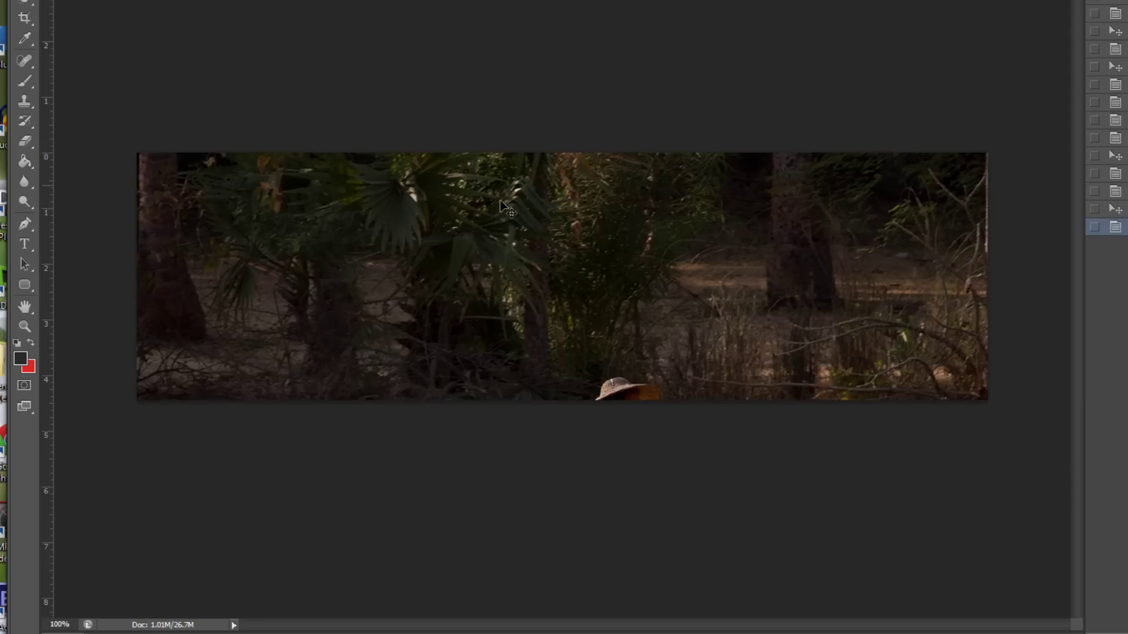
pyautogui.moveTo(584, 272); pyautogui.dragTo(503, 100)
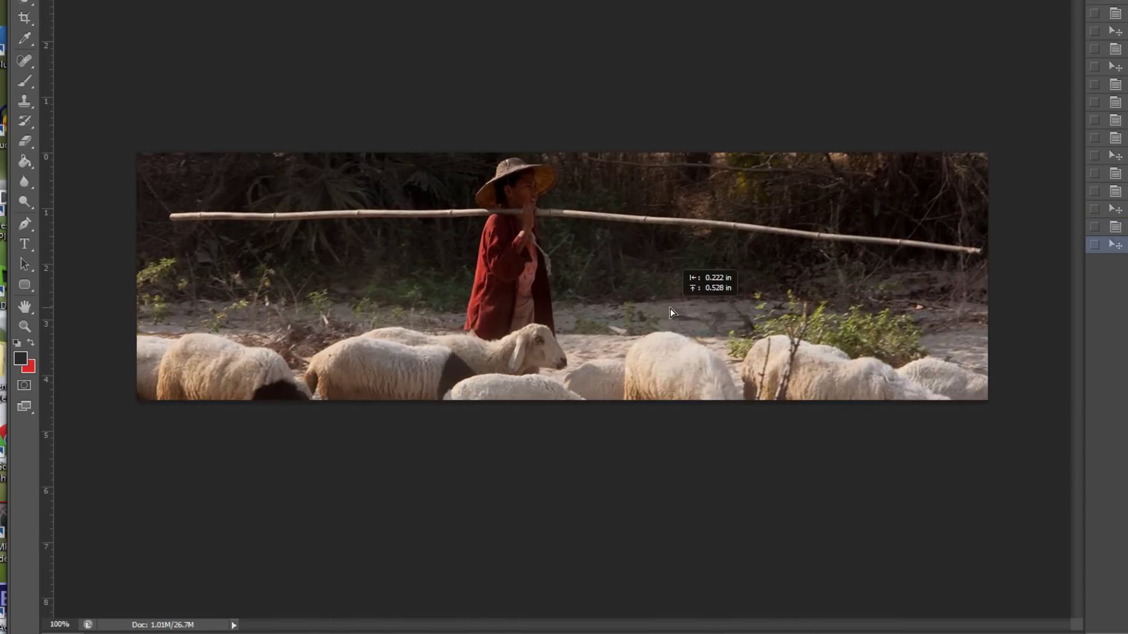
pyautogui.moveTo(662, 304); pyautogui.dragTo(731, 337)
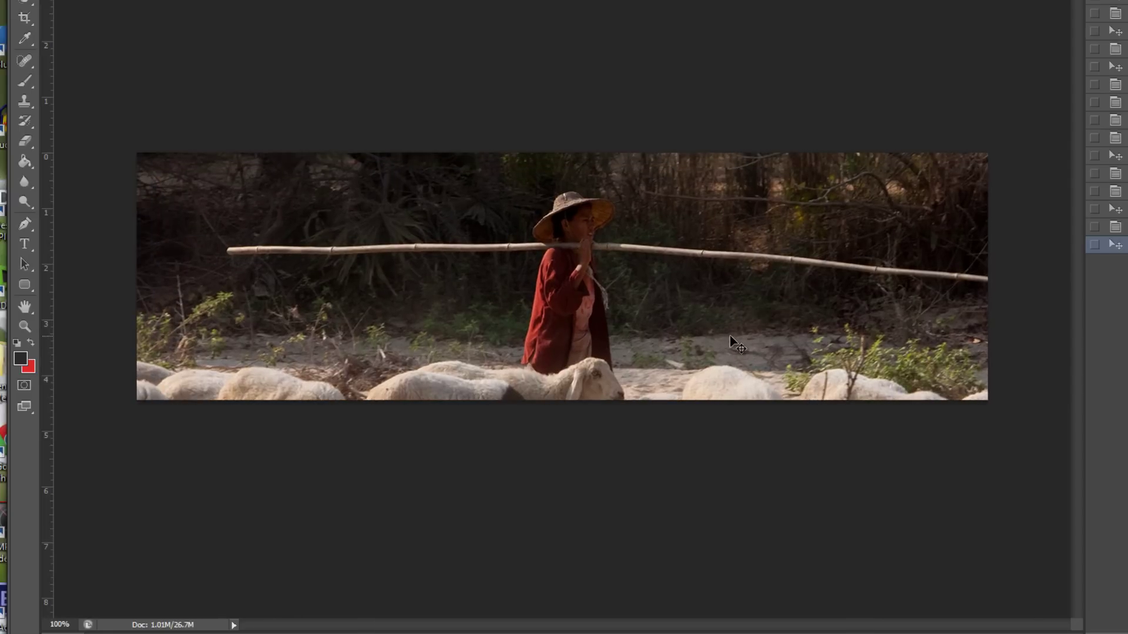
# Scale the sheep layer down and place it lower so the herder and flock fill the frame
pyautogui.hotkey('ctrl', 't')
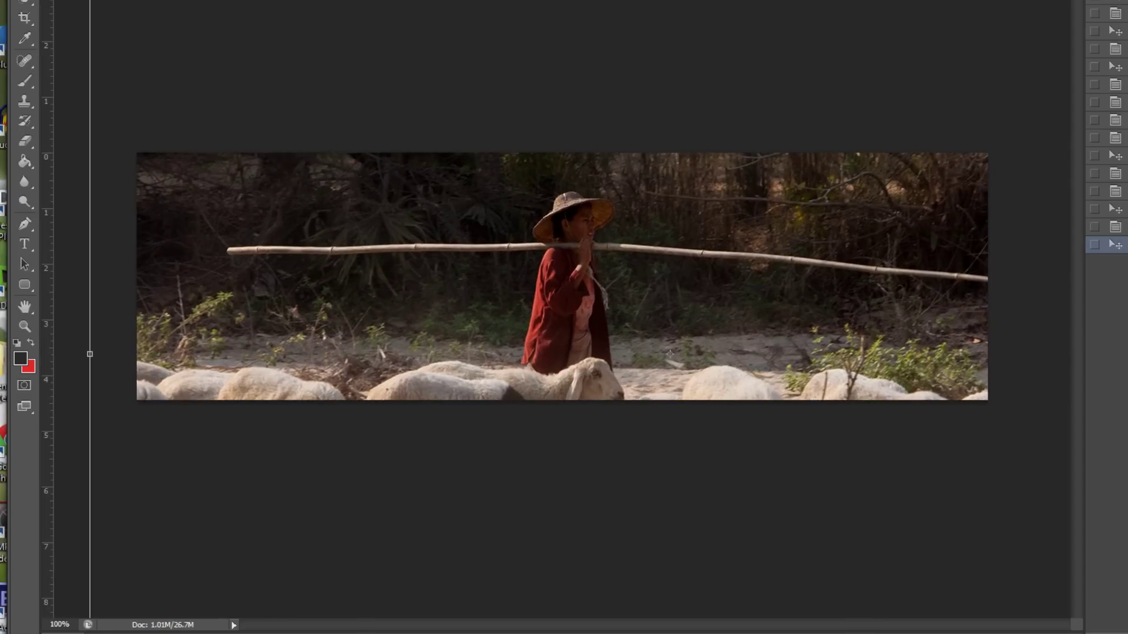
pyautogui.moveTo(91, 3)
pyautogui.mouseDown()
pyautogui.moveTo(211, 60)
pyautogui.moveTo(176, 10)
pyautogui.mouseUp()
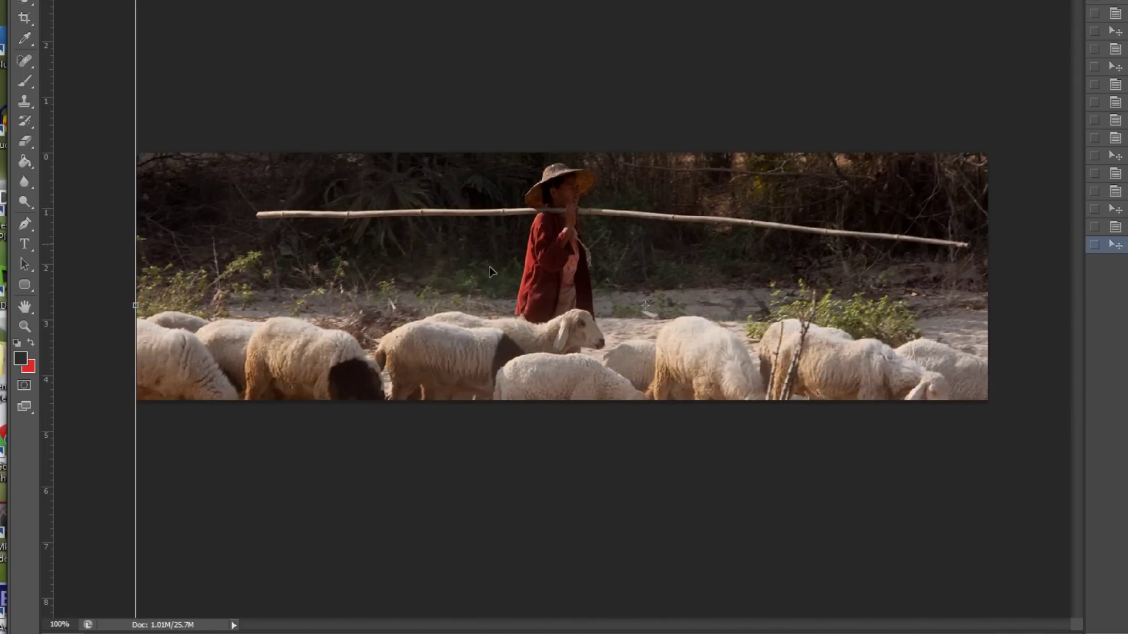
pyautogui.moveTo(493, 271); pyautogui.dragTo(486, 268)
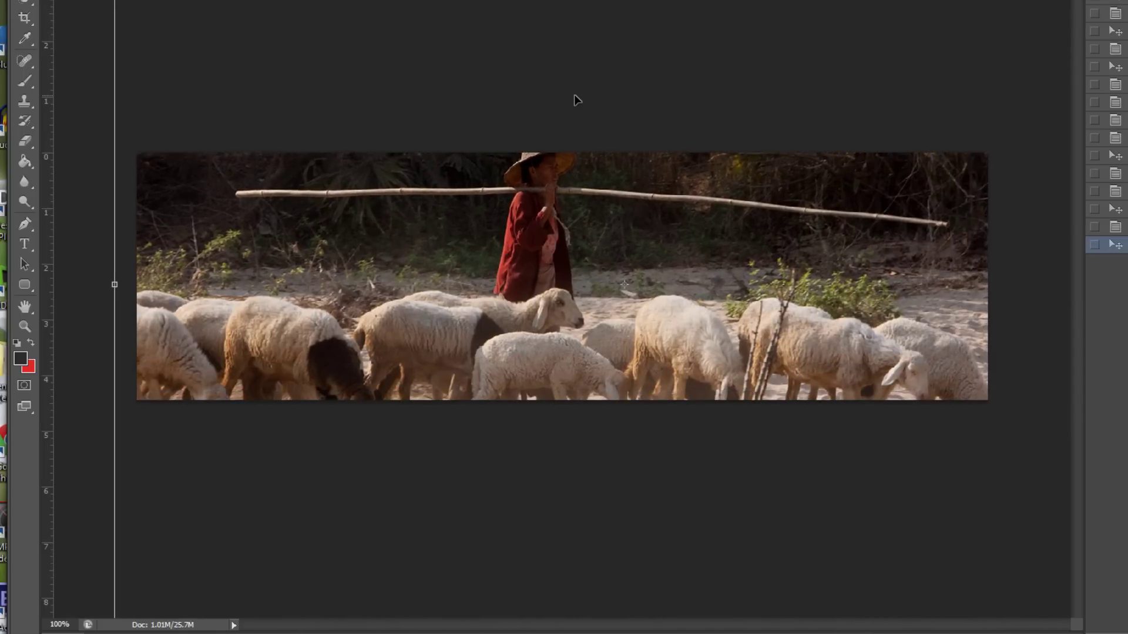
pyautogui.moveTo(908, 258)
pyautogui.mouseDown()
pyautogui.moveTo(794, 285)
pyautogui.moveTo(790, 268)
pyautogui.moveTo(852, 267)
pyautogui.mouseUp()
pyautogui.moveTo(752, 314); pyautogui.dragTo(752, 285)
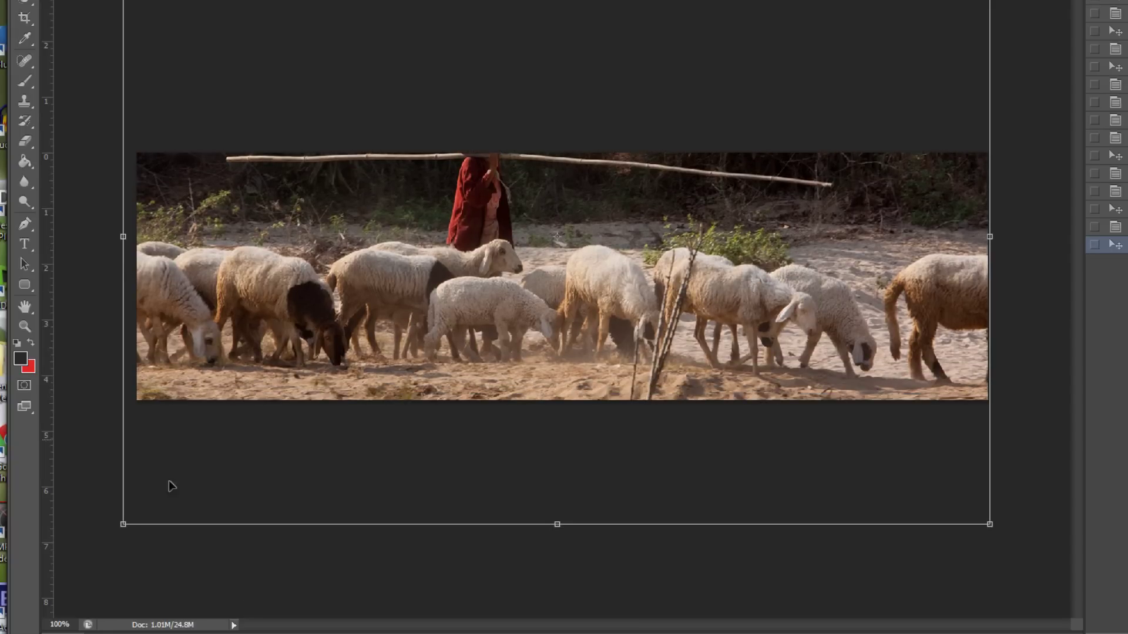
pyautogui.moveTo(529, 48); pyautogui.dragTo(532, 79)
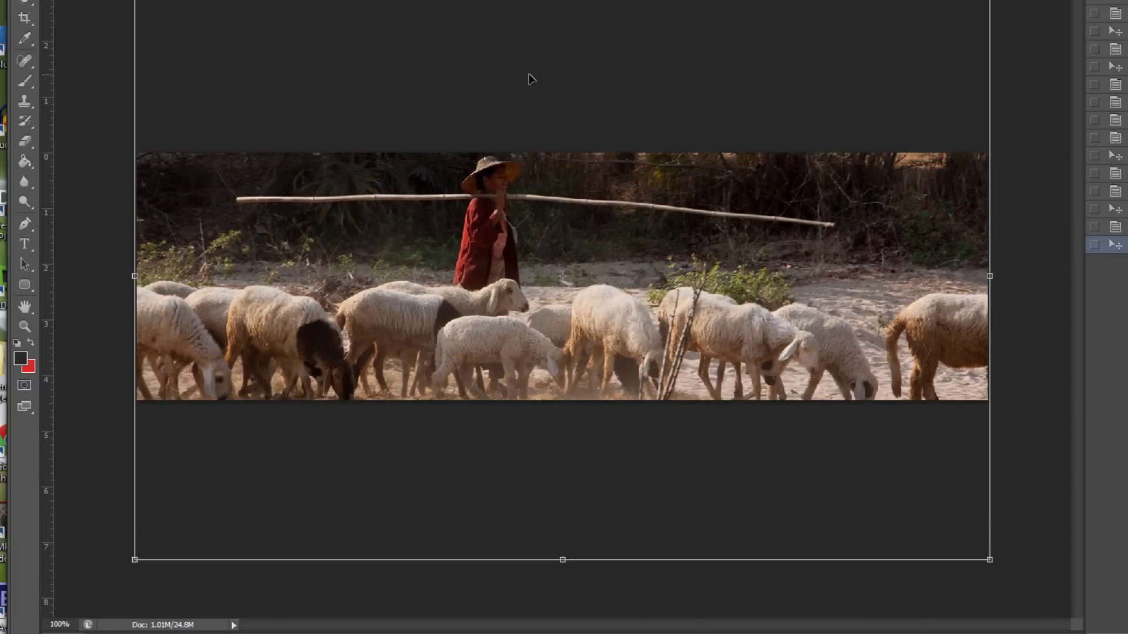
pyautogui.press('Return')
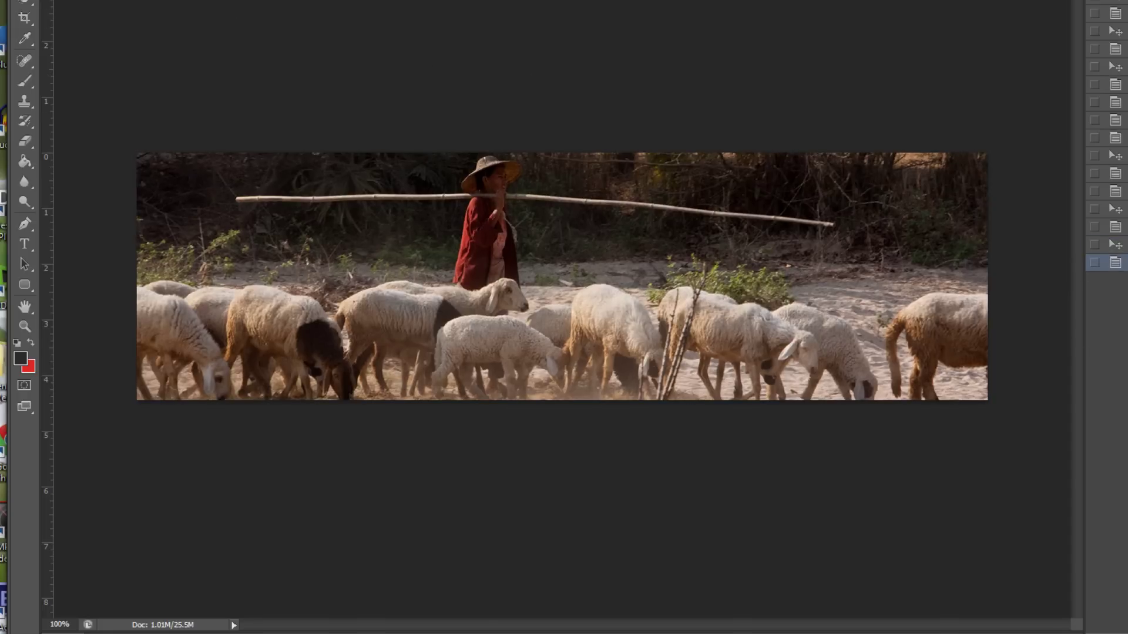
# Open the night temple photo
pyautogui.hotkey('alt', 'f')
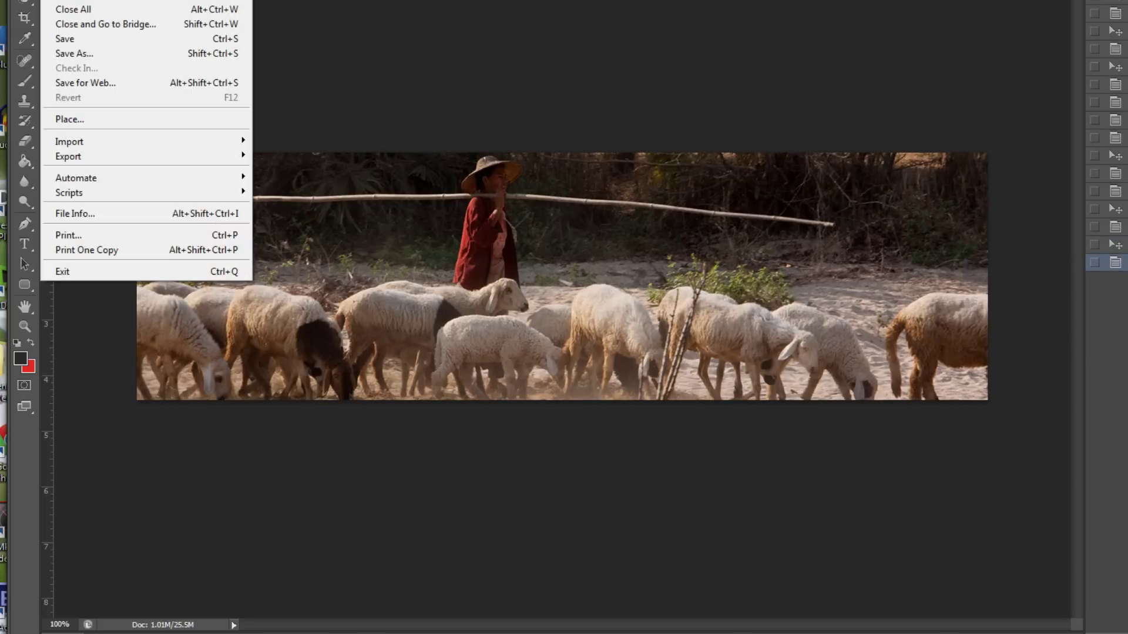
pyautogui.press('o')
pyautogui.doubleClick(579, 121)
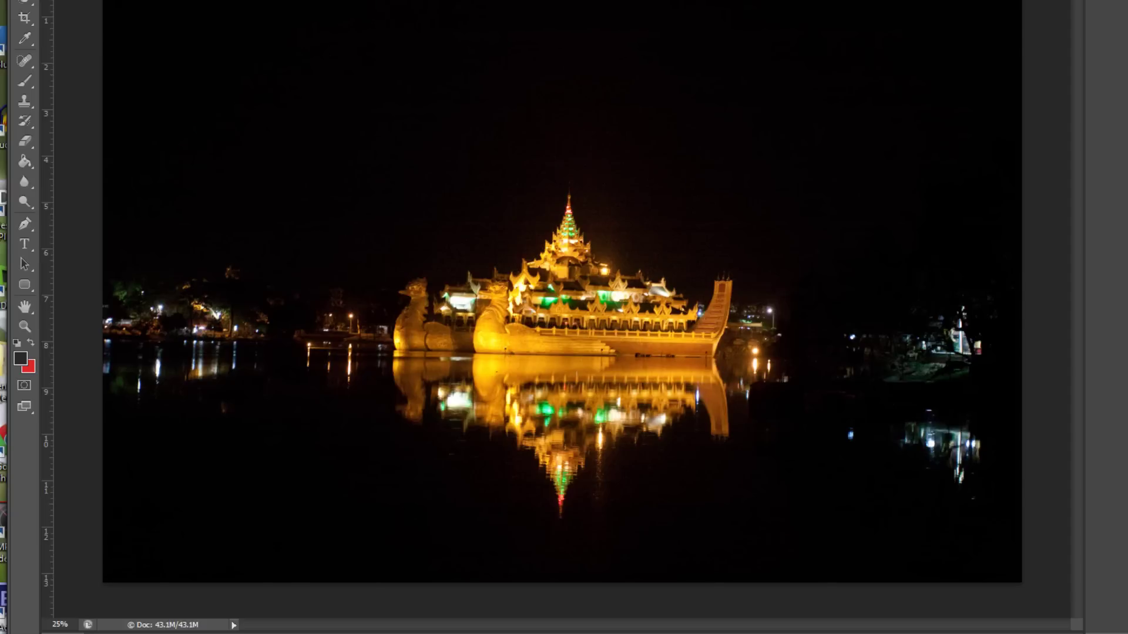
# Open the palm-tree beach photo
pyautogui.hotkey('alt', 'f')
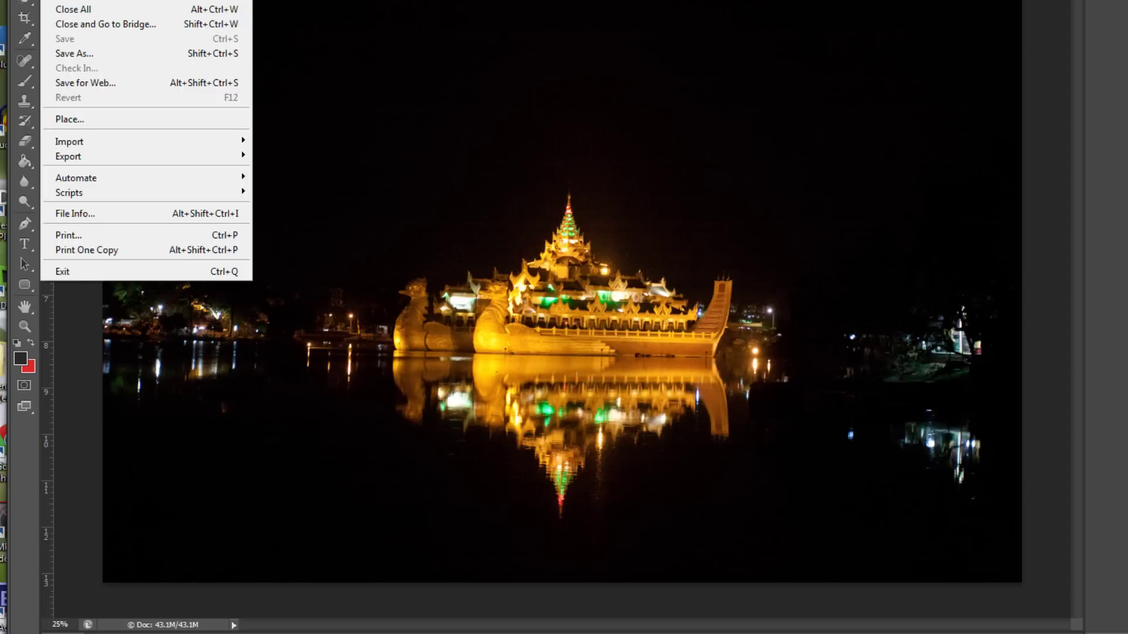
pyautogui.hotkey('ctrl', 'o')
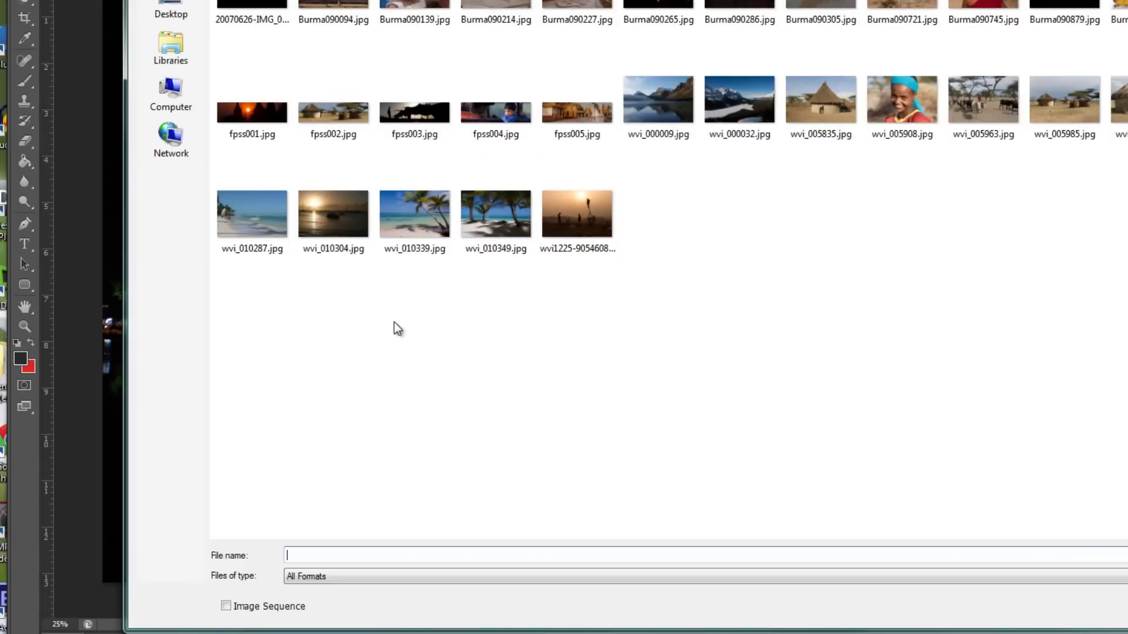
pyautogui.doubleClick(498, 215)
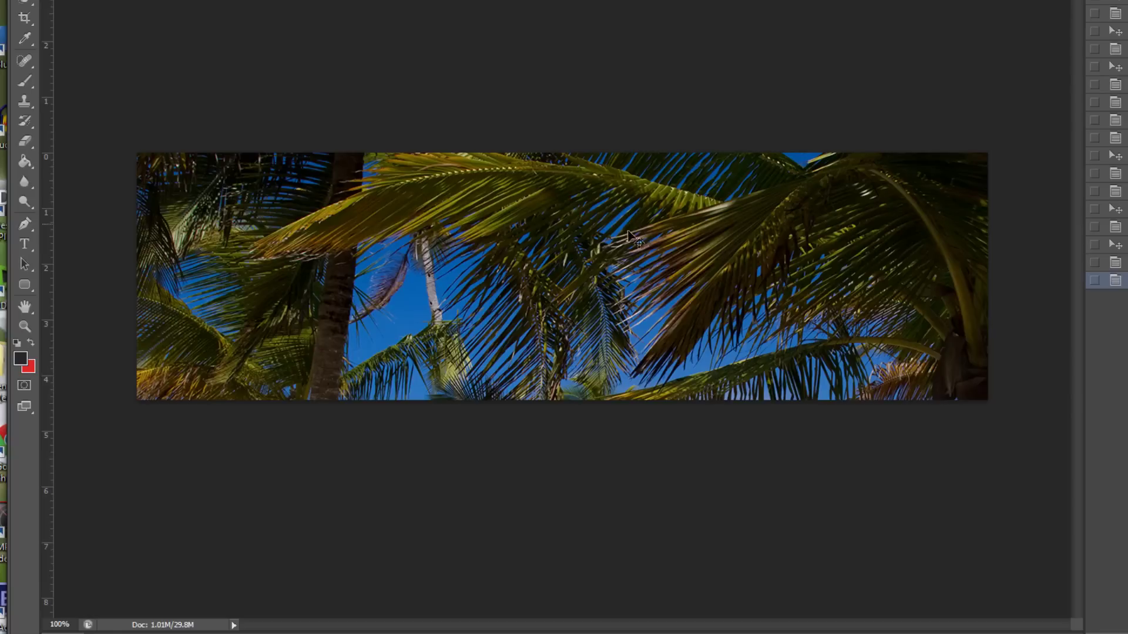
# Bring in the beach photo, shrink it twice and shift it down so palms frame the sea
pyautogui.moveTo(628, 235); pyautogui.dragTo(673, 282)
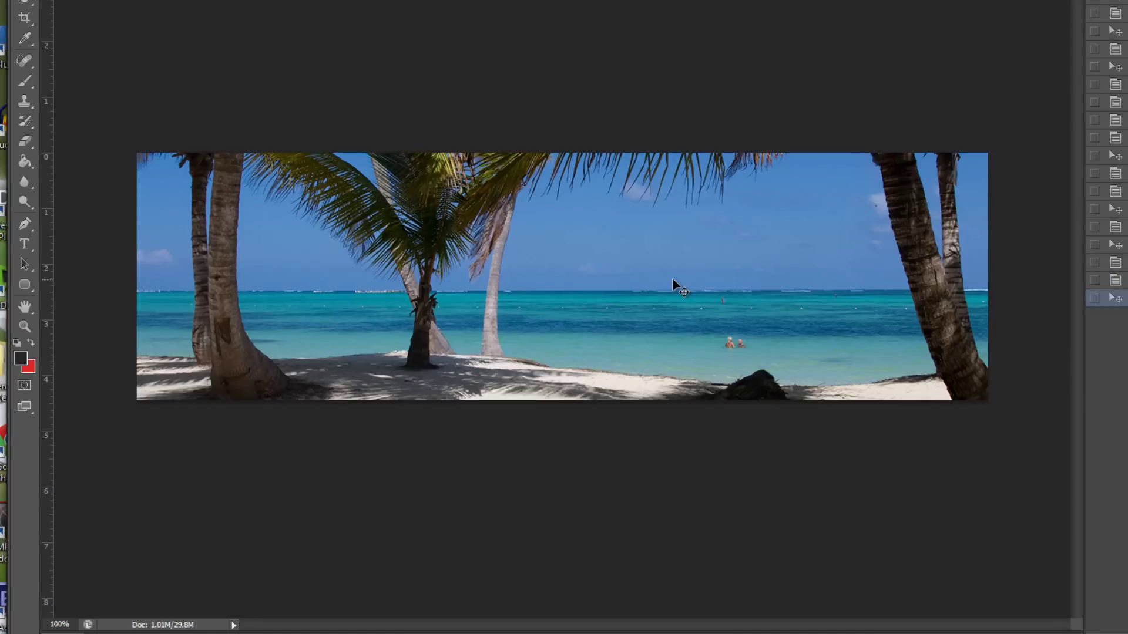
pyautogui.moveTo(365, 214); pyautogui.dragTo(364, 236)
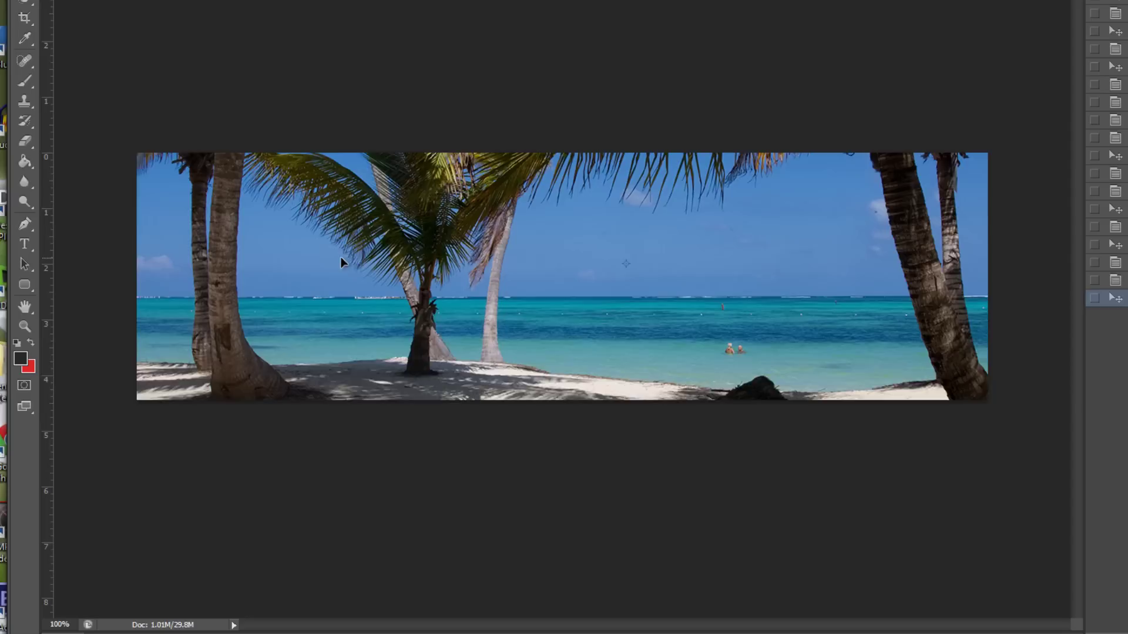
pyautogui.moveTo(341, 256); pyautogui.dragTo(393, 372)
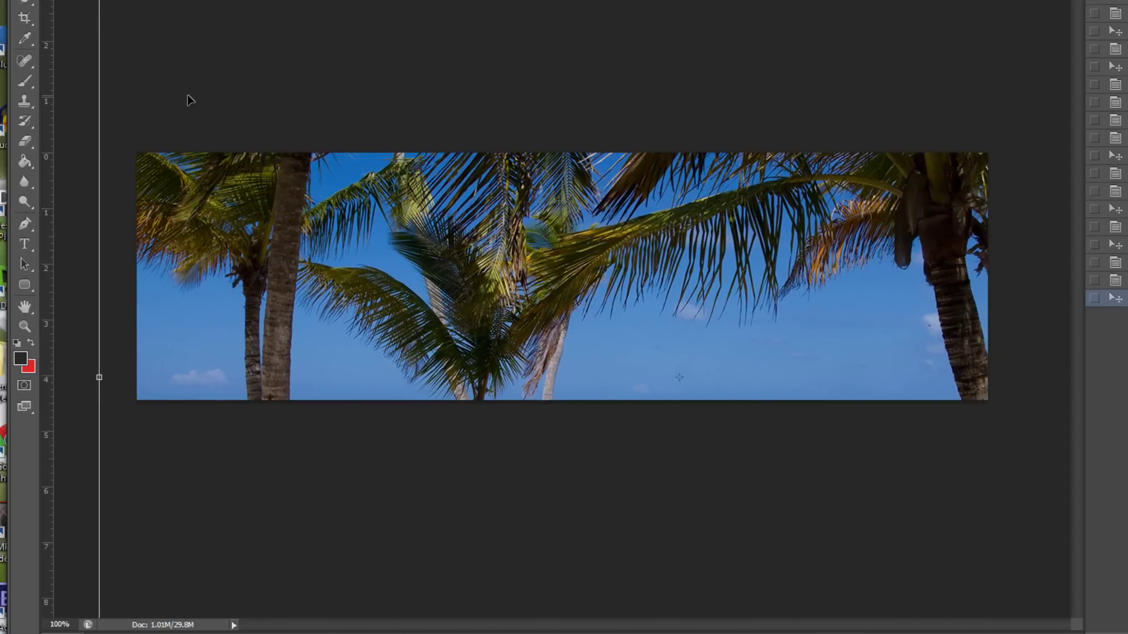
pyautogui.moveTo(99, 1)
pyautogui.mouseDown()
pyautogui.moveTo(311, 132)
pyautogui.moveTo(141, 29)
pyautogui.mouseUp()
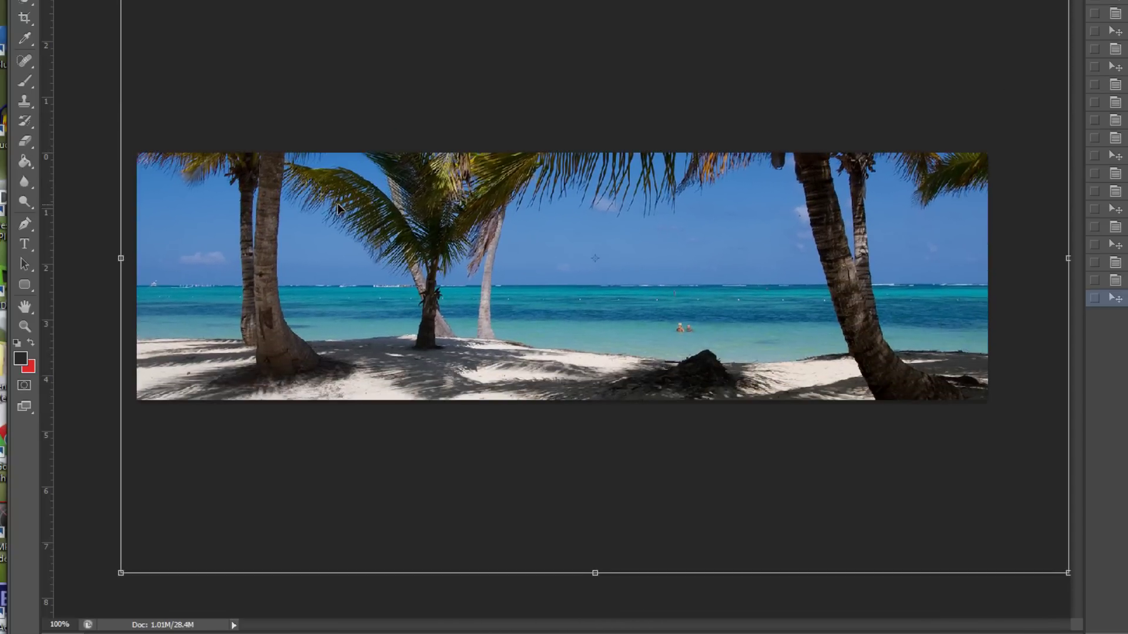
pyautogui.moveTo(337, 204); pyautogui.dragTo(327, 203)
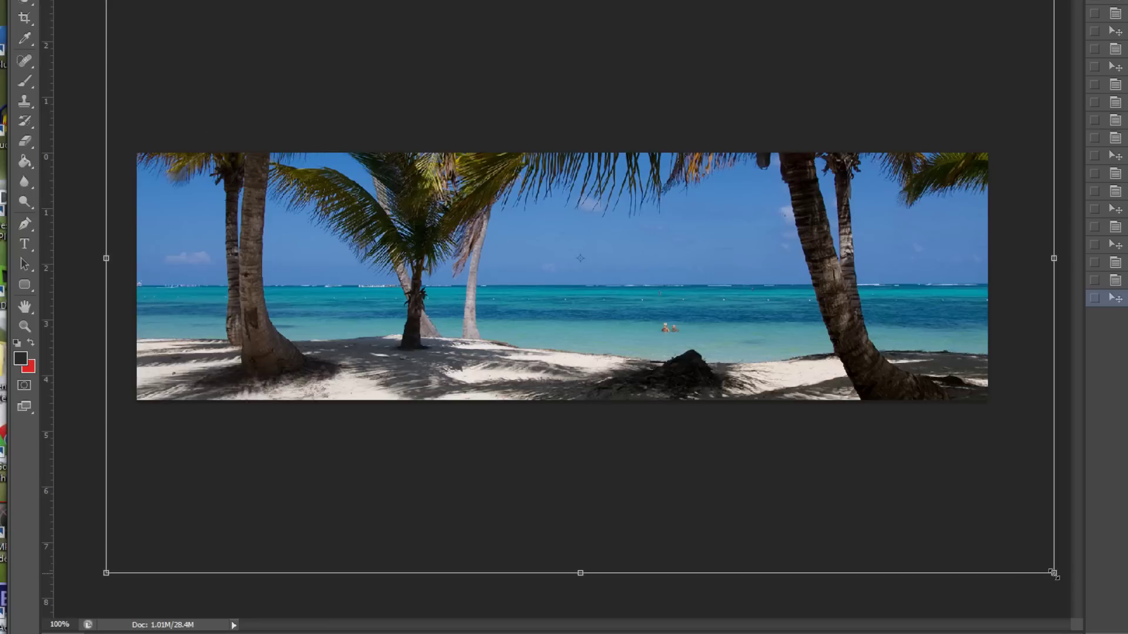
pyautogui.moveTo(1048, 568); pyautogui.dragTo(980, 536)
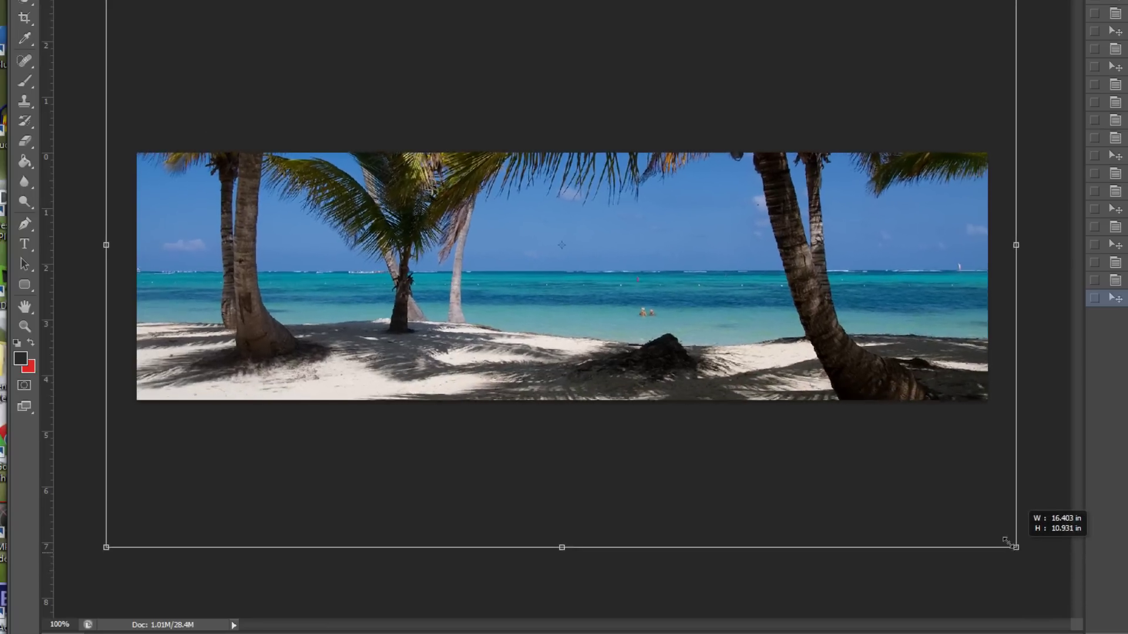
pyautogui.moveTo(615, 448); pyautogui.dragTo(612, 472)
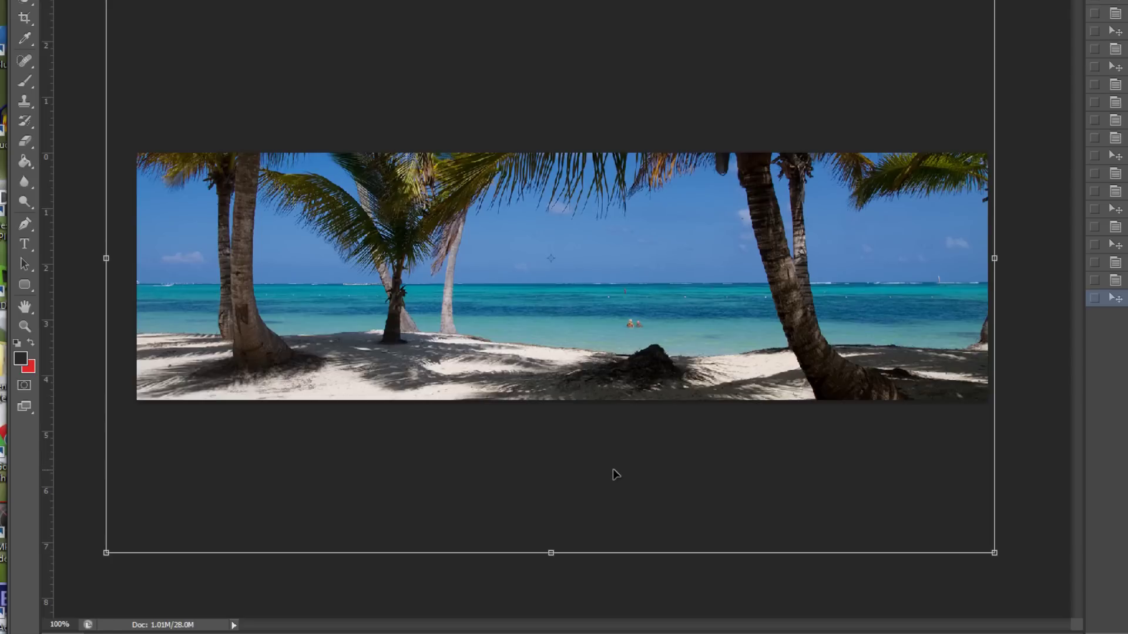
pyautogui.press('Return')
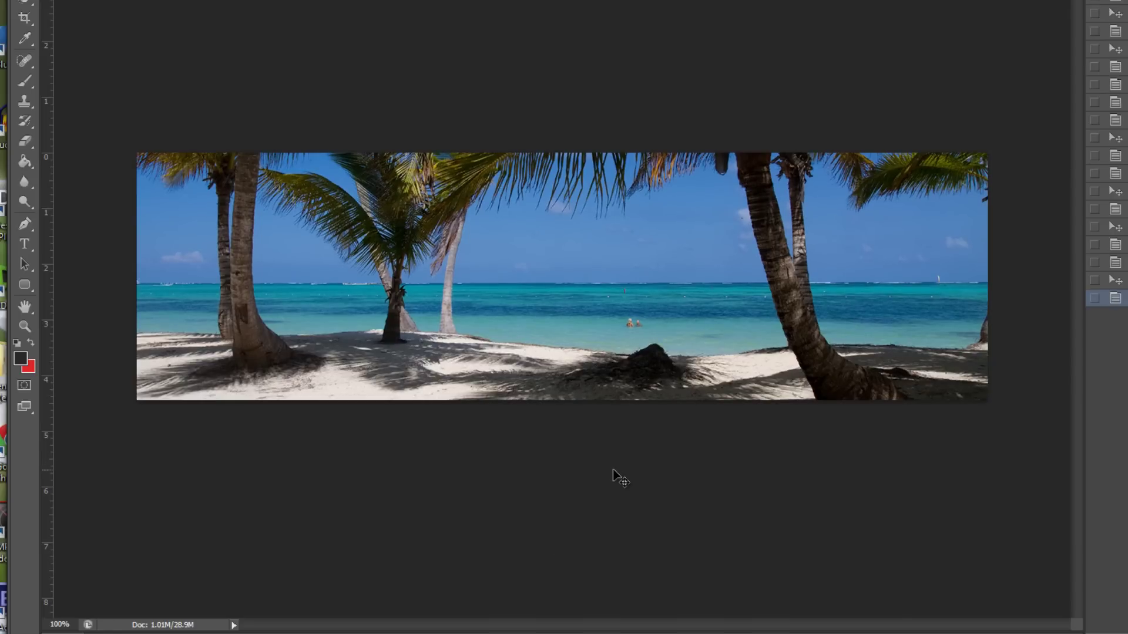
# Save the palm beach banner as fpss006.jpg in JPEG format at quality 9
pyautogui.hotkey('ctrl', 's')
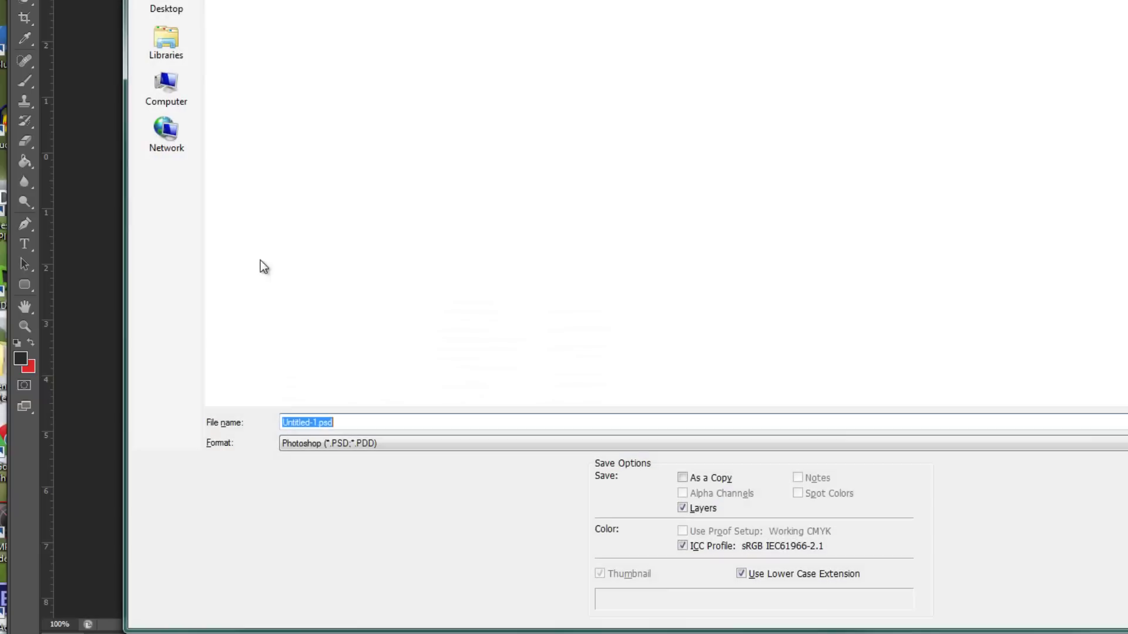
pyautogui.click(622, 444)
pyautogui.click(622, 546)
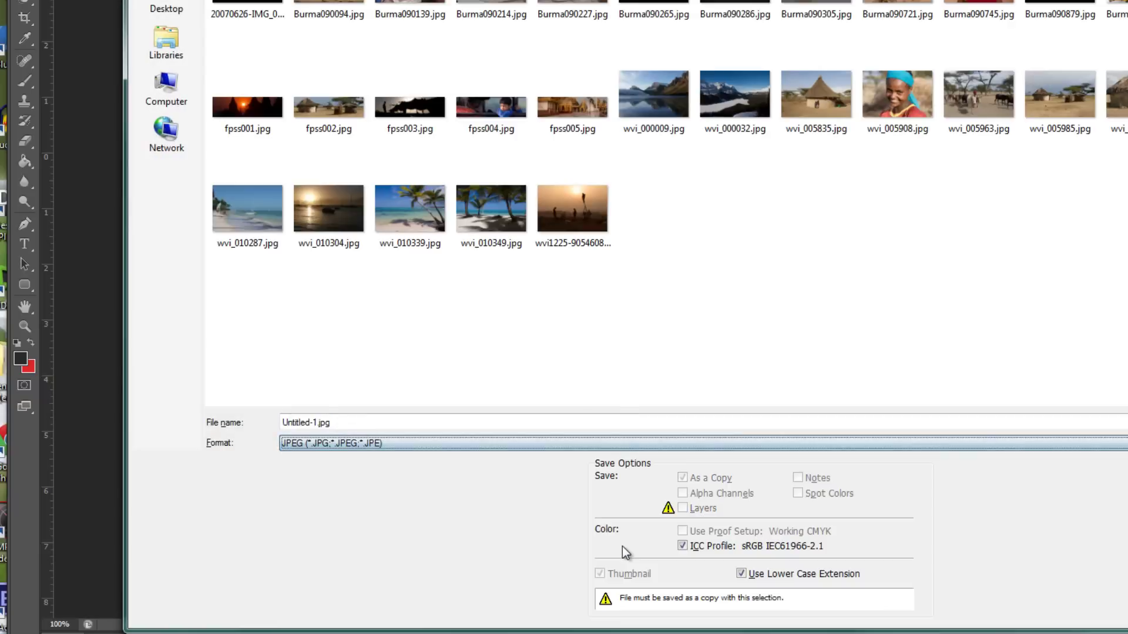
pyautogui.click(576, 111)
pyautogui.click(328, 417)
pyautogui.write('fpss006')
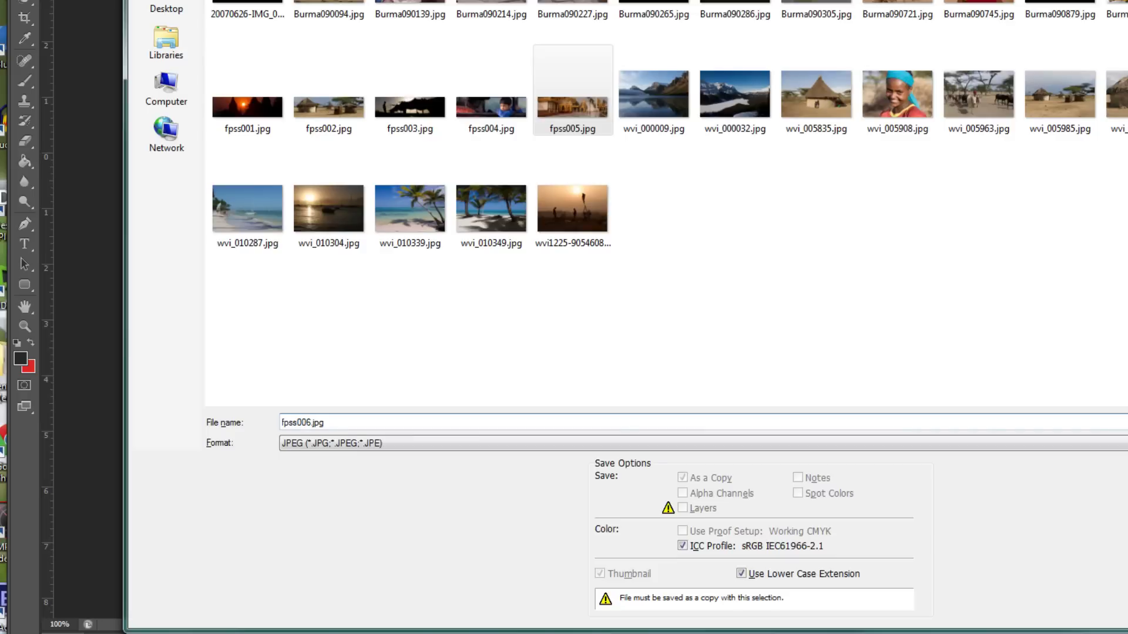
pyautogui.press('Return')
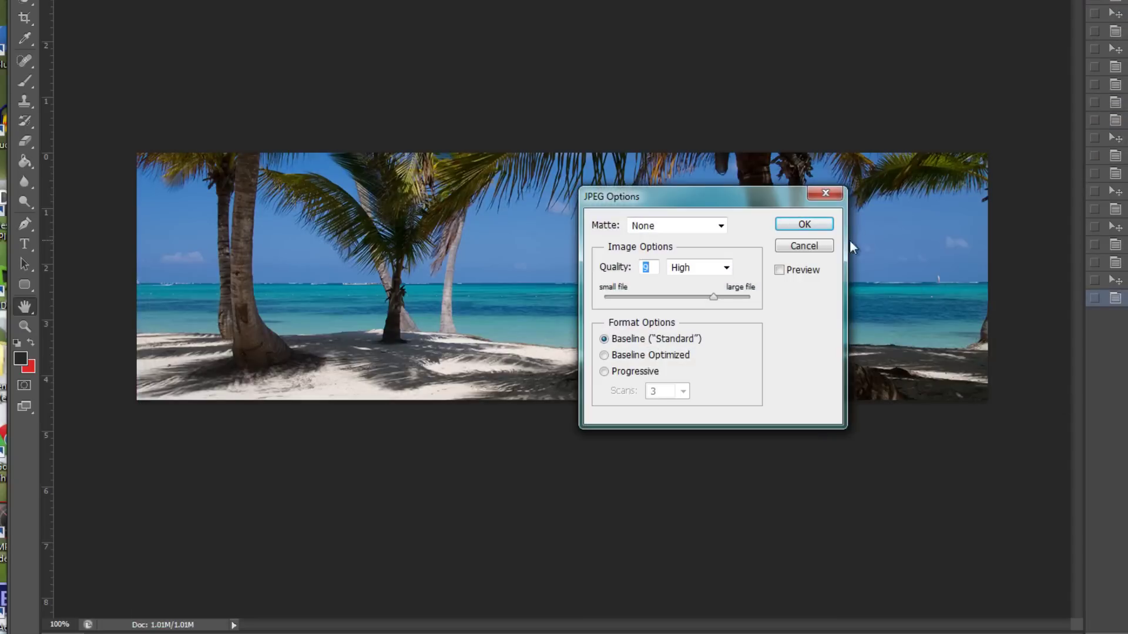
pyautogui.click(823, 223)
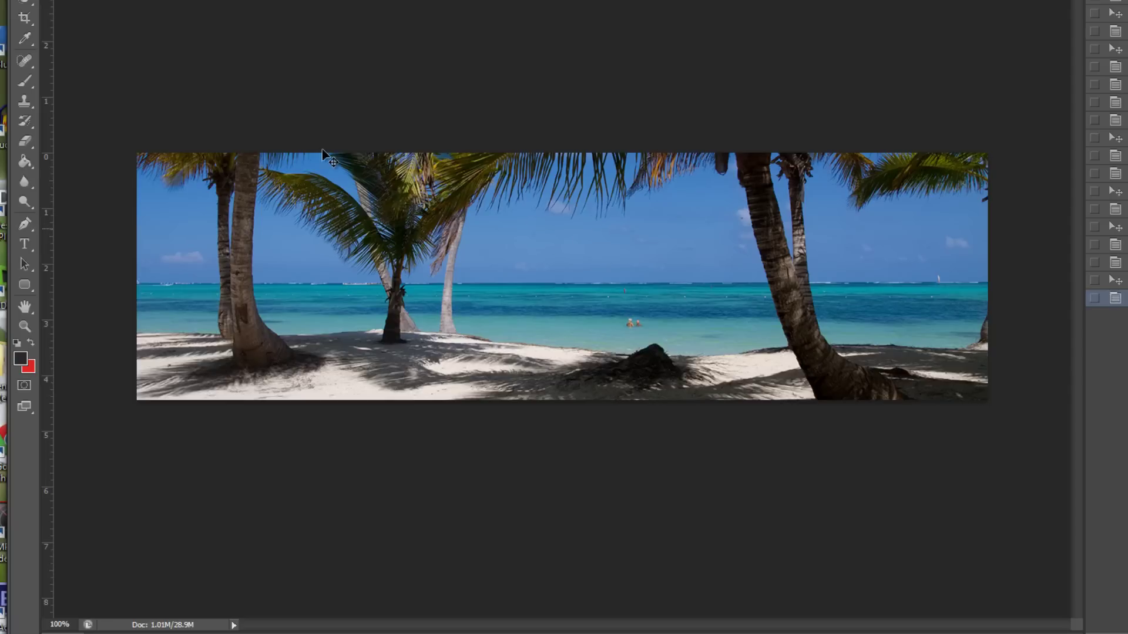
# Nudge the palm beach layer slightly down and left within the banner
pyautogui.moveTo(622, 220); pyautogui.dragTo(616, 226)
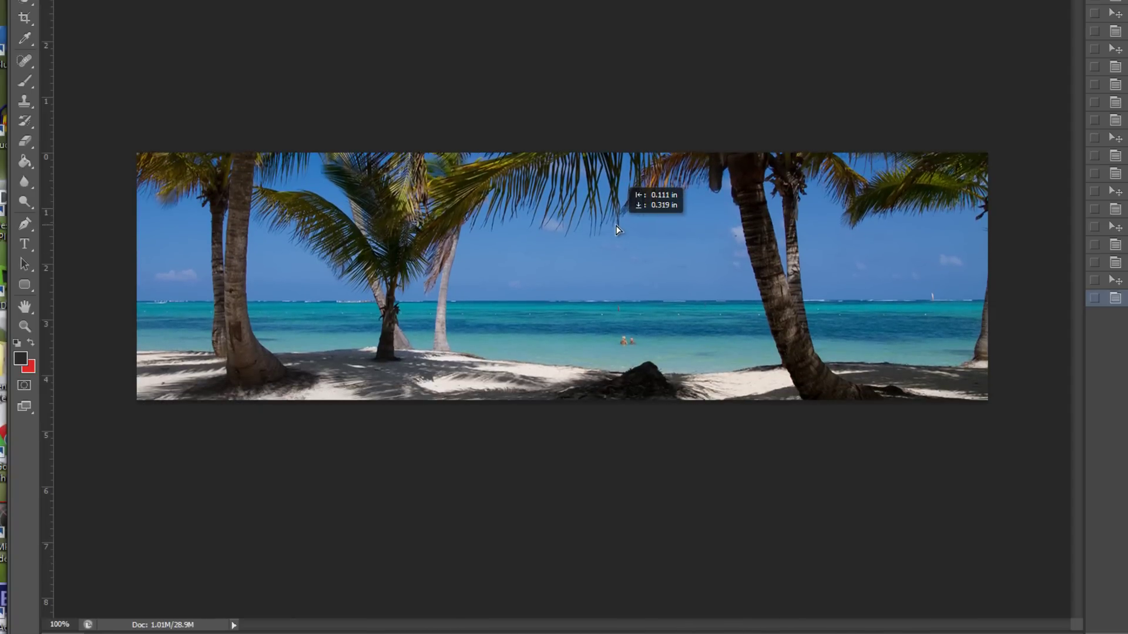
pyautogui.moveTo(616, 226); pyautogui.dragTo(615, 226)
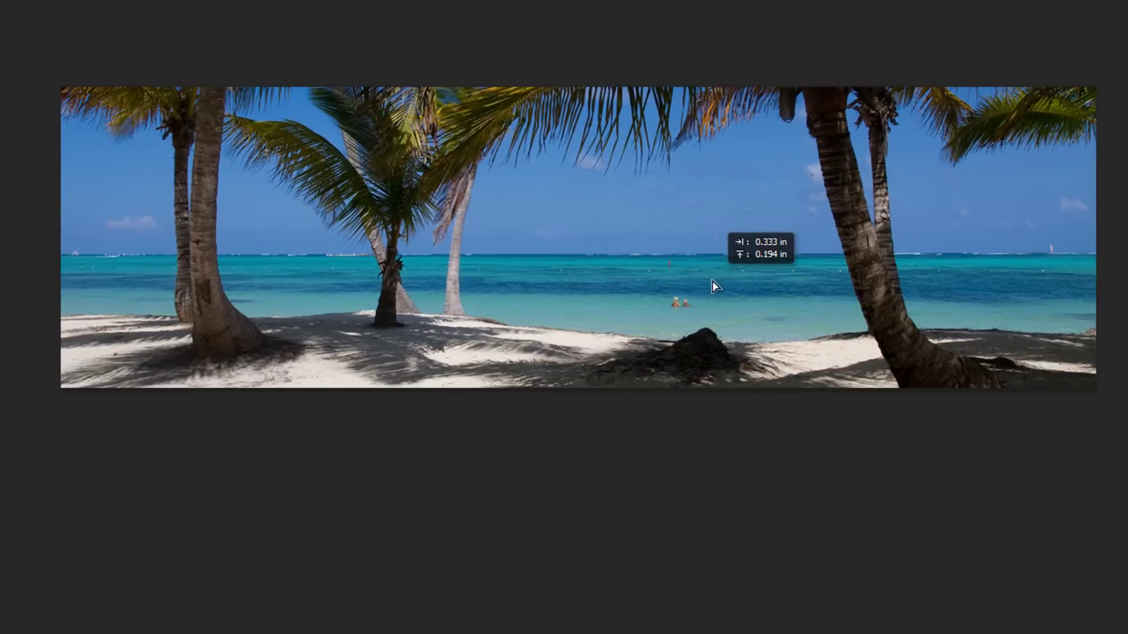
# Shift the beach layer lower and slightly right so the palm fronds reach the top edge
pyautogui.moveTo(712, 286); pyautogui.dragTo(712, 301)
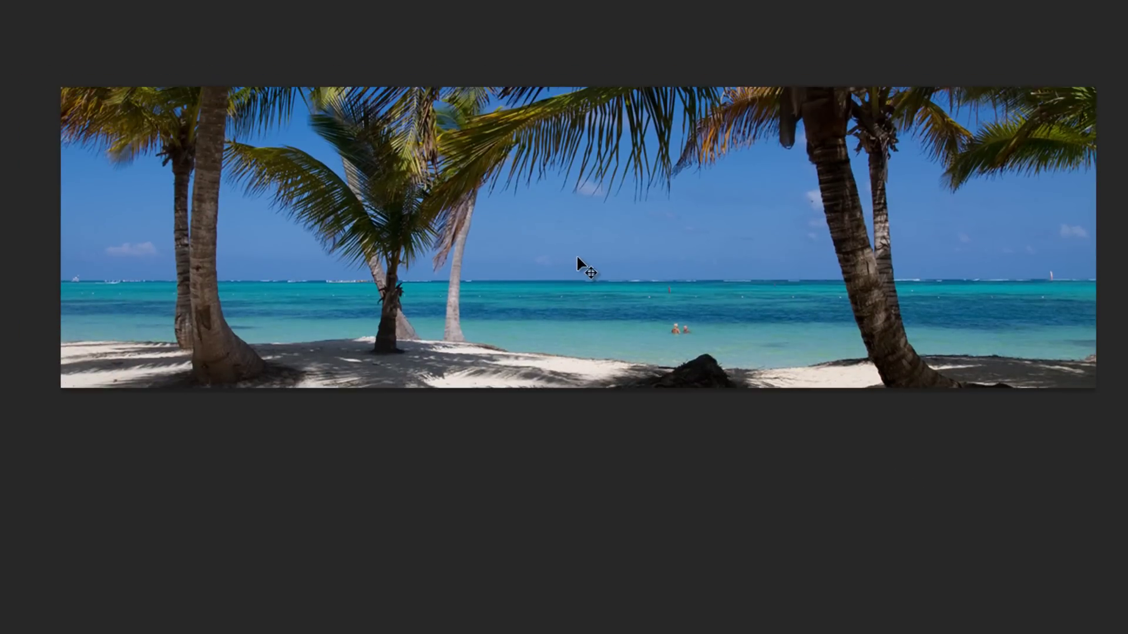
pyautogui.moveTo(578, 257); pyautogui.dragTo(588, 265)
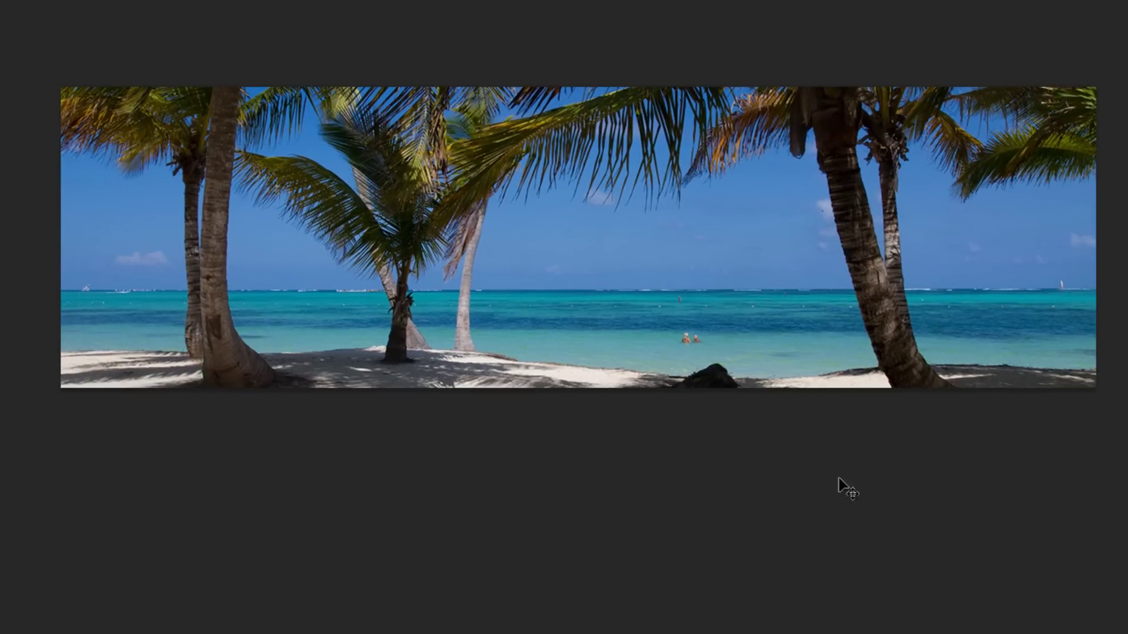
pyautogui.moveTo(508, 273); pyautogui.dragTo(510, 284)
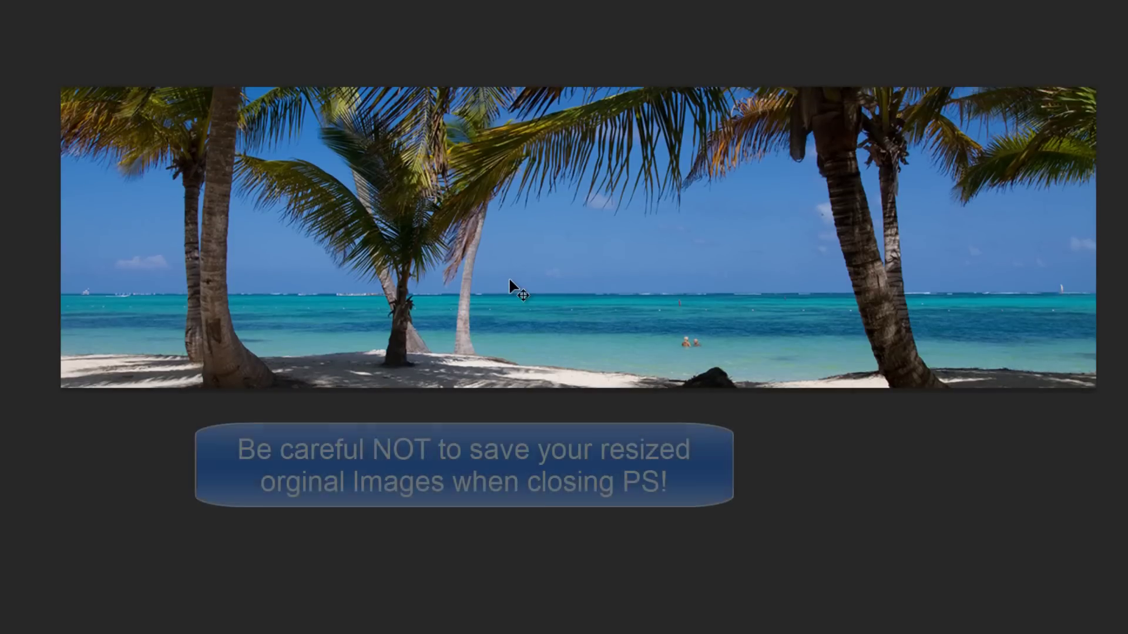